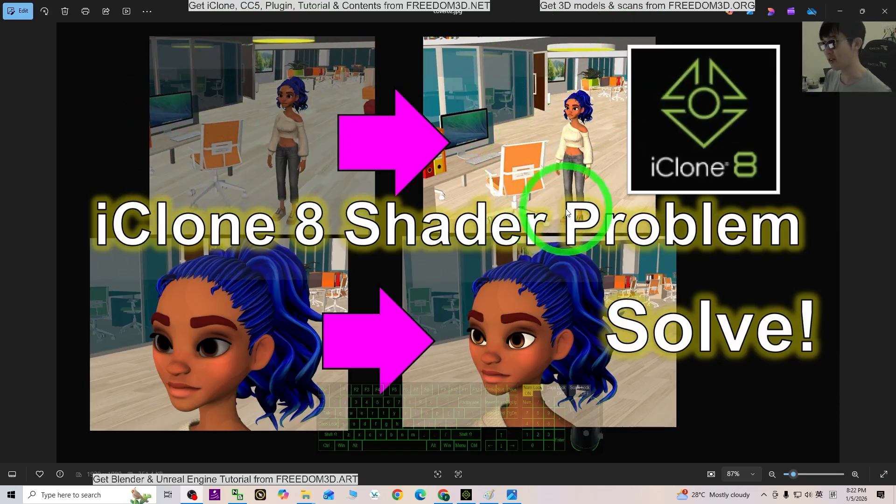
Step: Switch to iClone and examine the HD Mila character in the office scene from the front, side and above
click(466, 495)
right_drag(536, 176, 530, 243)
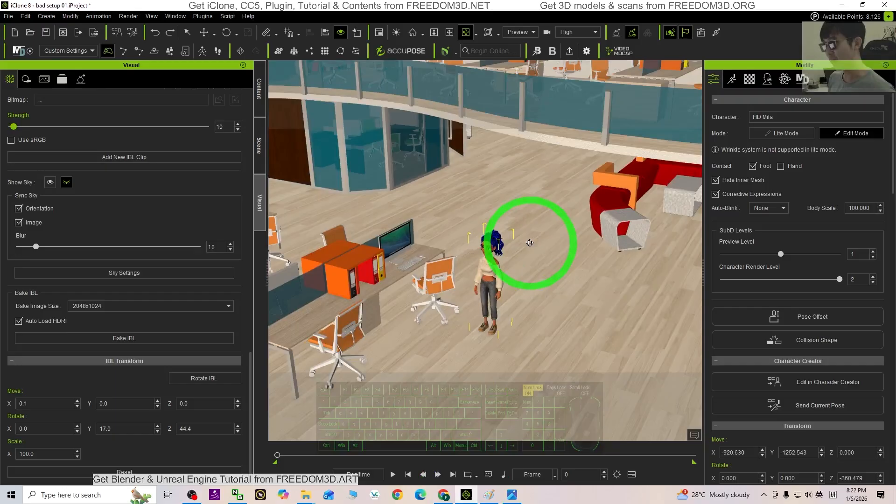
scroll(528, 262, up, 1)
scroll(528, 267, down, 4)
scroll(499, 299, up, 5)
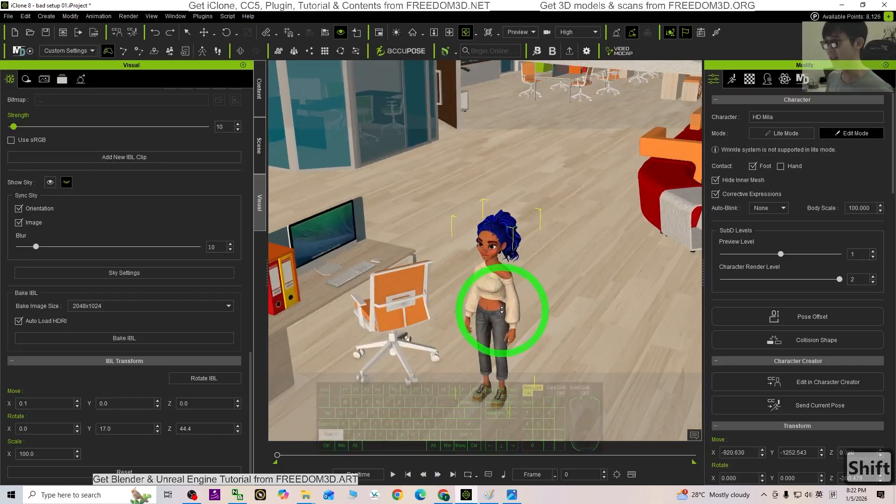
key(c)
key(c)
key(c)
key(c)
key(c)
key(c)
key(c)
key(c)
key(c)
key(c)
key(c)
key(c)
key(c)
key(c)
key(c)
key(c)
key(c)
key(c)
key(c)
key(c)
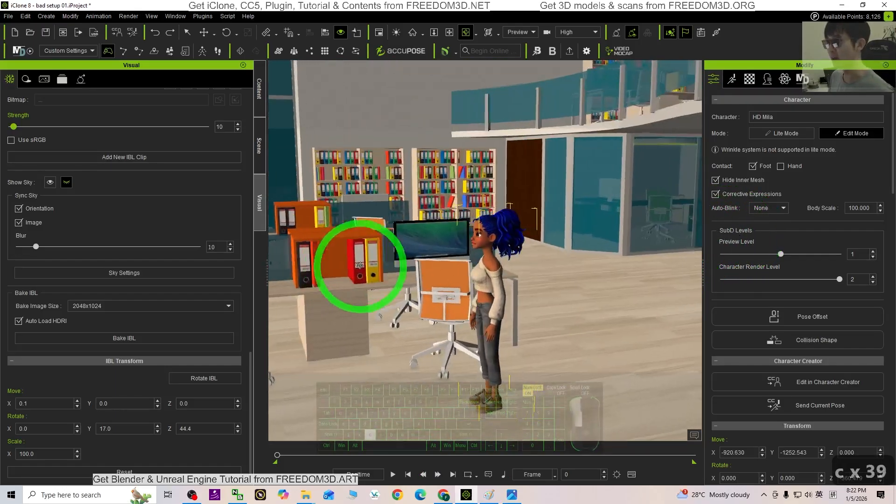
key(c)
key(c)
key(c)
key(c)
key(c)
key(c)
key(c)
key(c)
key(c)
key(c)
key(c)
key(c)
key(c)
key(c)
key(c)
key(c)
key(c)
key(c)
key(c)
key(c)
key(c)
key(c)
key(c)
key(c)
key(c)
key(c)
key(c)
key(c)
key(c)
key(c)
key(c)
key(c)
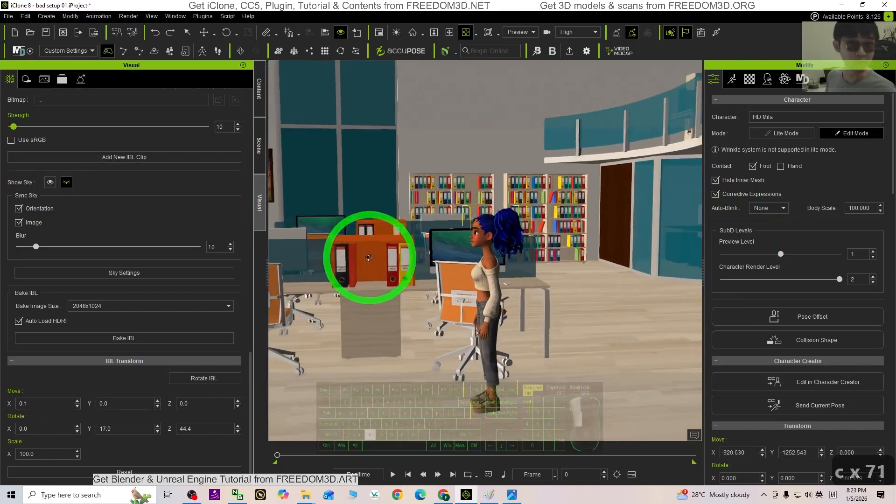
key(c)
key(c)
key(c)
key(c)
key(c)
key(c)
key(c)
key(c)
key(c)
key(c)
key(c)
key(c)
key(c)
key(c)
key(c)
key(c)
key(c)
key(c)
key(c)
key(c)
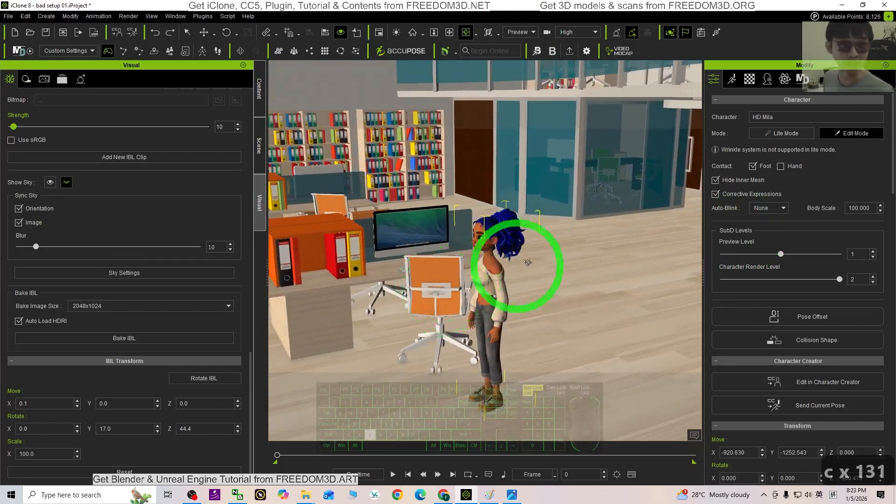
key(c)
key(c)
key(c)
key(c)
key(c)
key(c)
key(c)
key(c)
key(c)
key(c)
key(c)
key(c)
key(c)
key(c)
key(c)
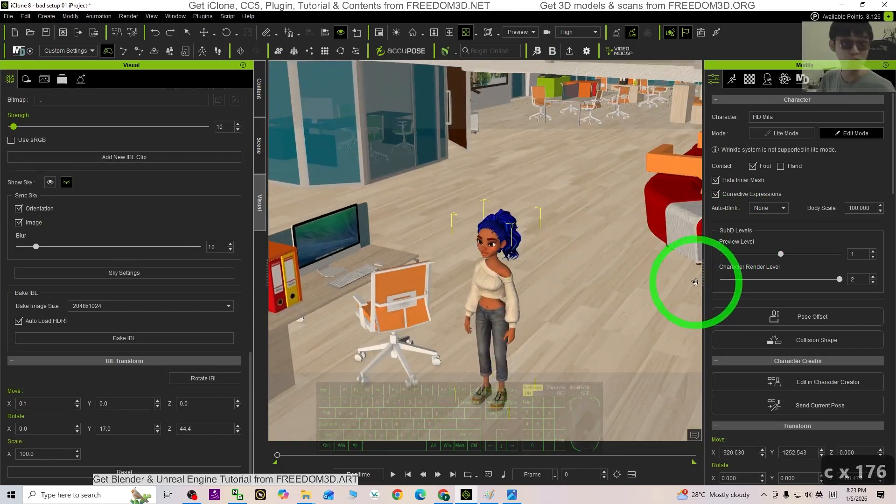
click(519, 498)
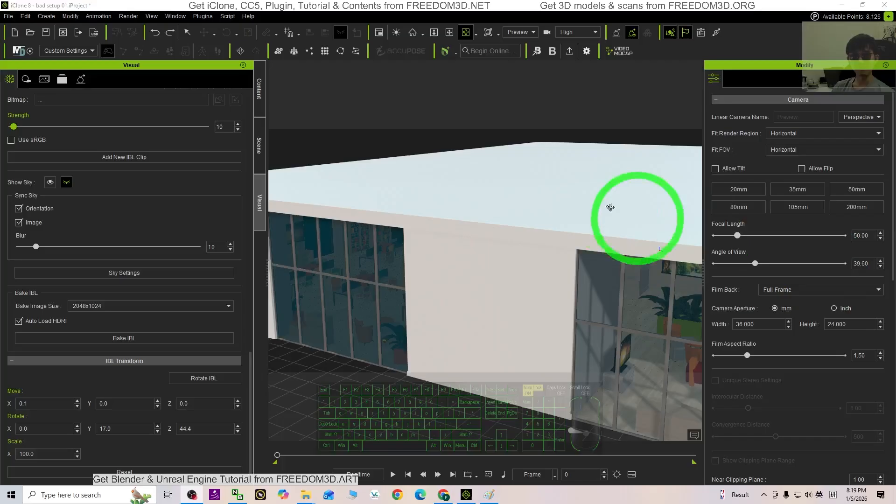
Step: Examine the unselected character's skin and eye shading inside the office from close and distant views
shift+drag(521, 228, 559, 307)
key(x)
key(c)
shift+scroll(551, 360, up, 6)
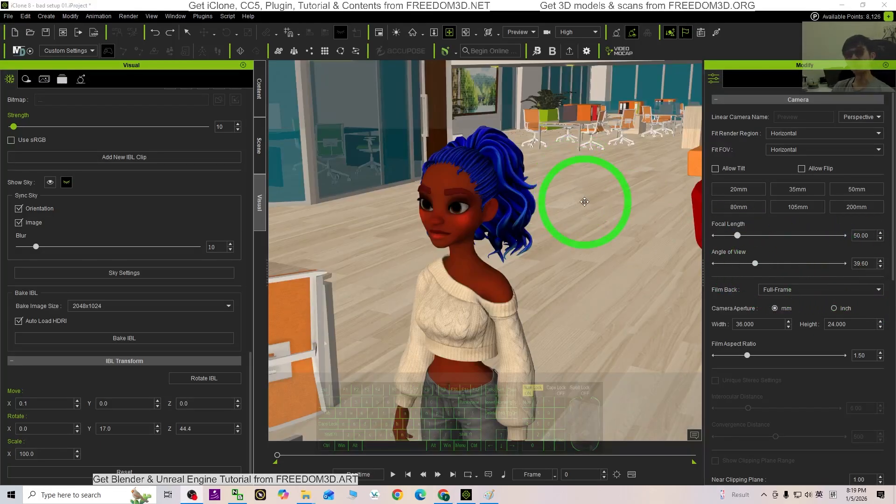
scroll(570, 231, down, 3)
shift+scroll(565, 234, down, 6)
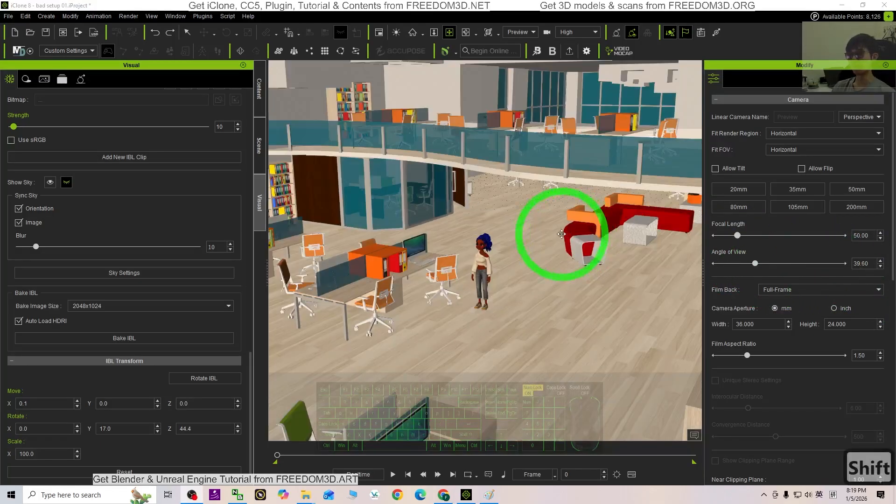
shift+scroll(544, 245, up, 1)
shift+scroll(534, 268, down, 1)
shift+scroll(529, 289, up, 5)
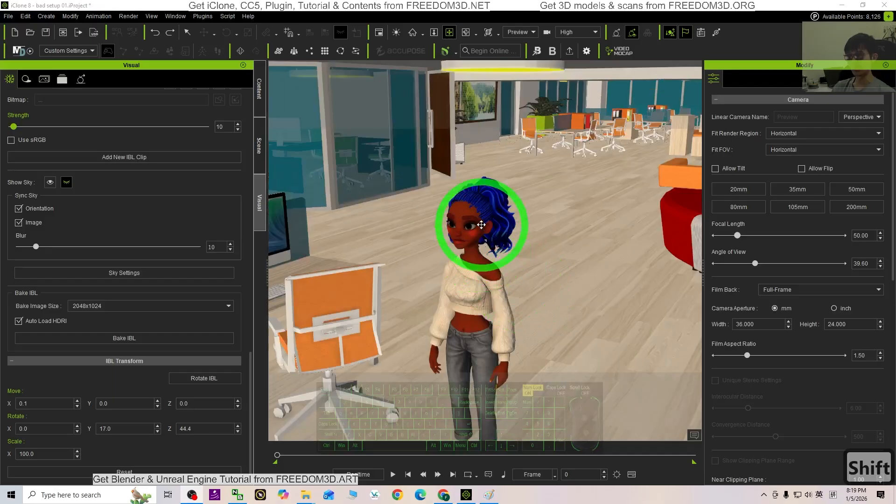
shift+scroll(480, 206, up, 3)
shift+middle_drag(450, 216, 544, 298)
key(c)
key(x)
key(7)
key(q)
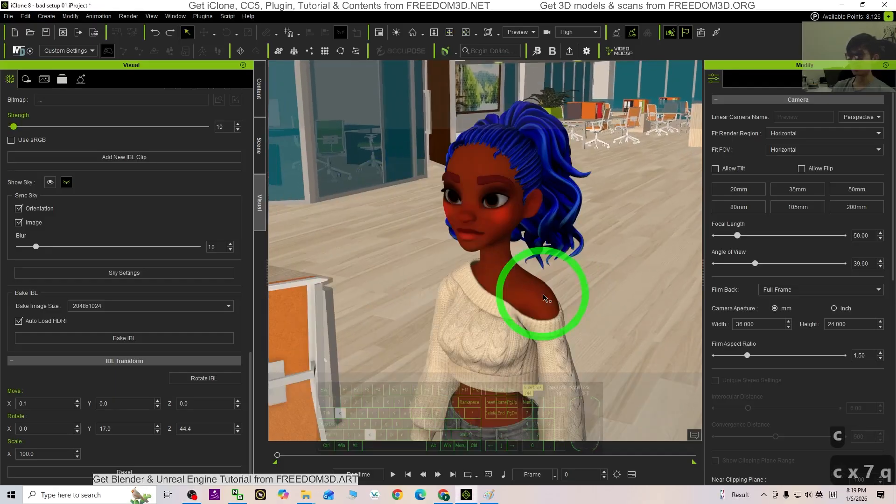
key(c)
drag(506, 277, 518, 254)
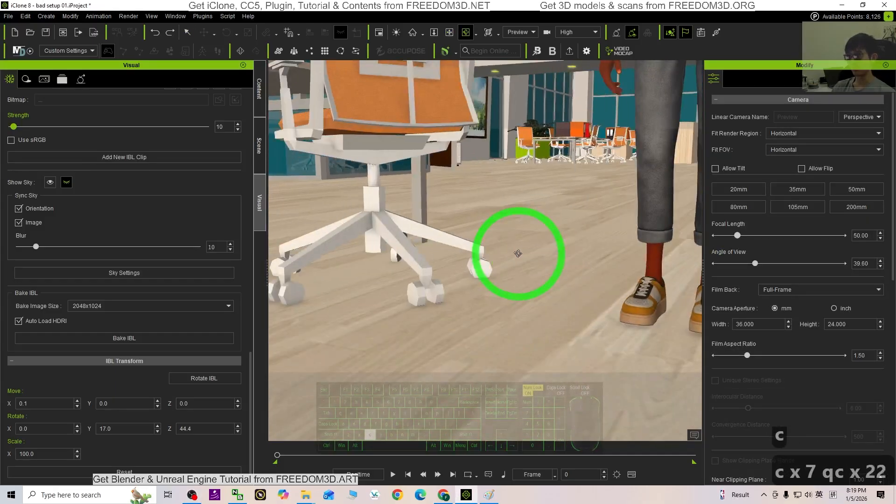
scroll(570, 204, down, 3)
key(x)
drag(570, 203, 554, 248)
key(c)
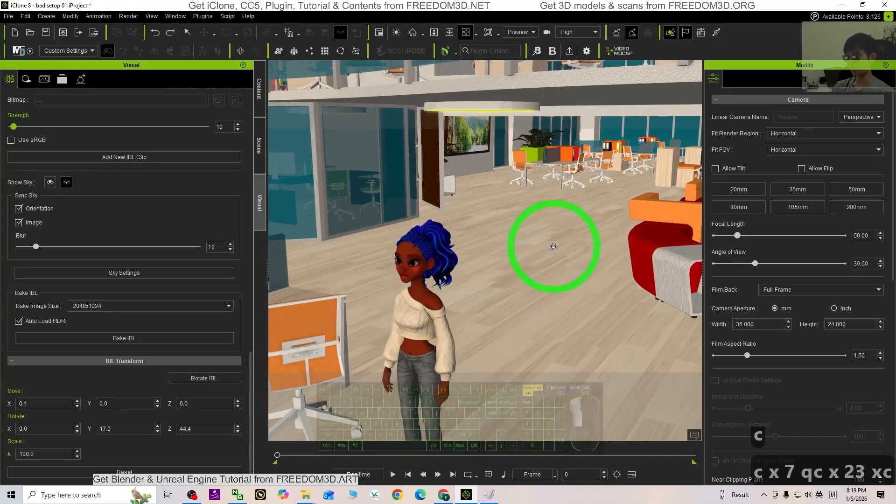
Step: Select the HD Mila character in the office scene and frame her upper body
scroll(420, 267, up, 1)
scroll(420, 266, up, 5)
key(q)
key(q)
click(358, 321)
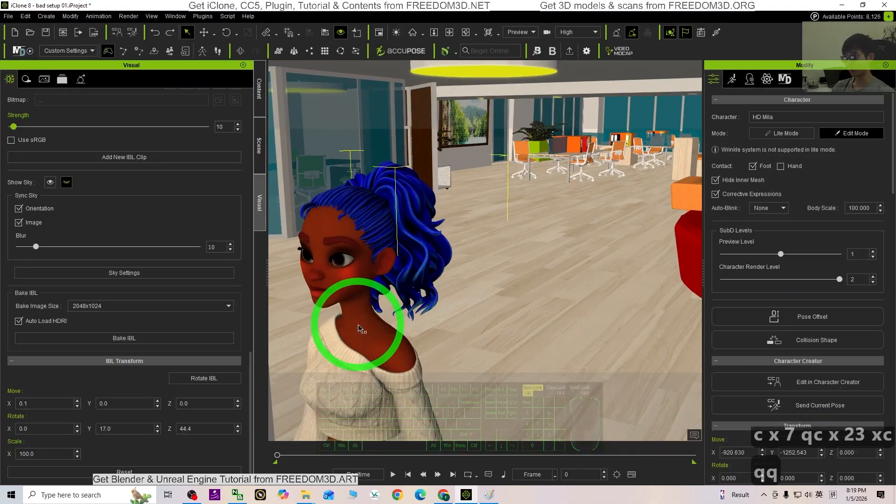
key(x)
drag(358, 320, 440, 208)
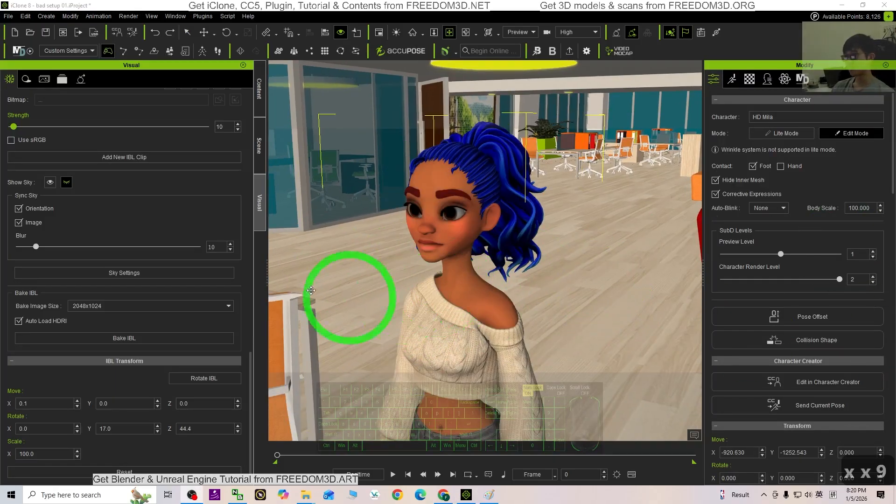
drag(440, 251, 562, 210)
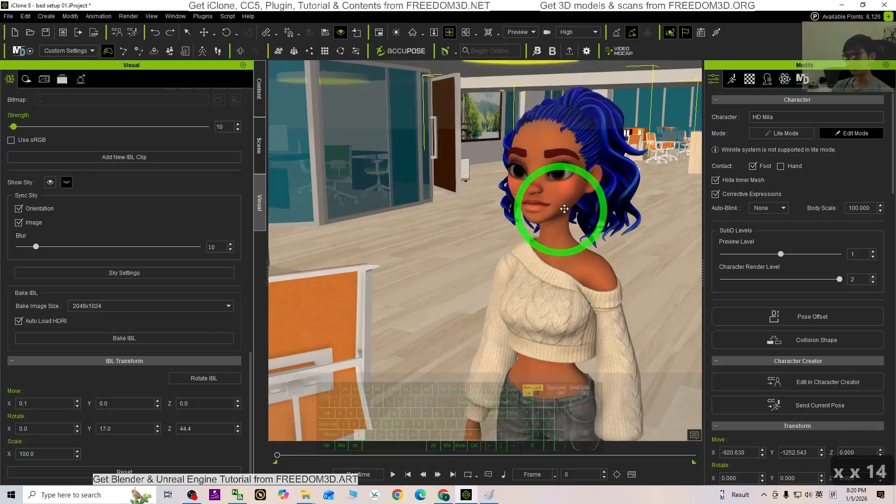
Step: Inspect the shading of the selected character's face and eyes at near and far camera distances
scroll(536, 252, down, 5)
drag(518, 280, 599, 257)
scroll(626, 226, up, 5)
scroll(626, 226, down, 5)
drag(626, 226, 564, 226)
scroll(646, 182, up, 4)
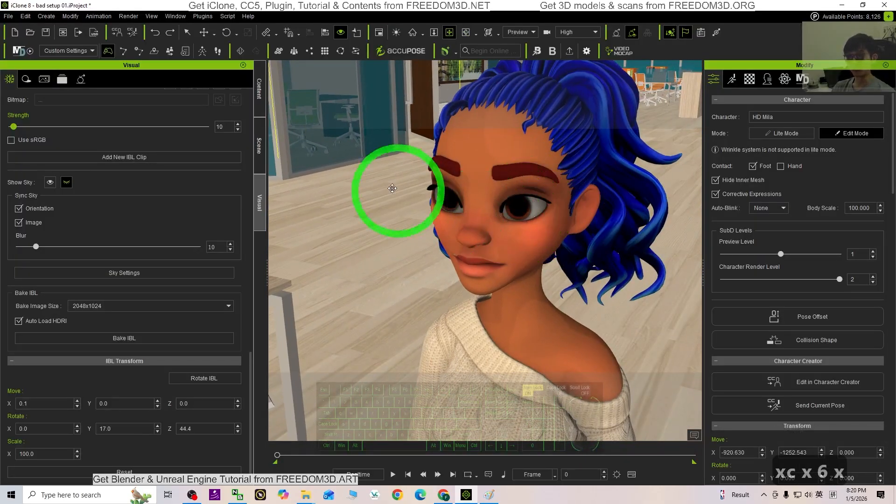
drag(392, 189, 468, 208)
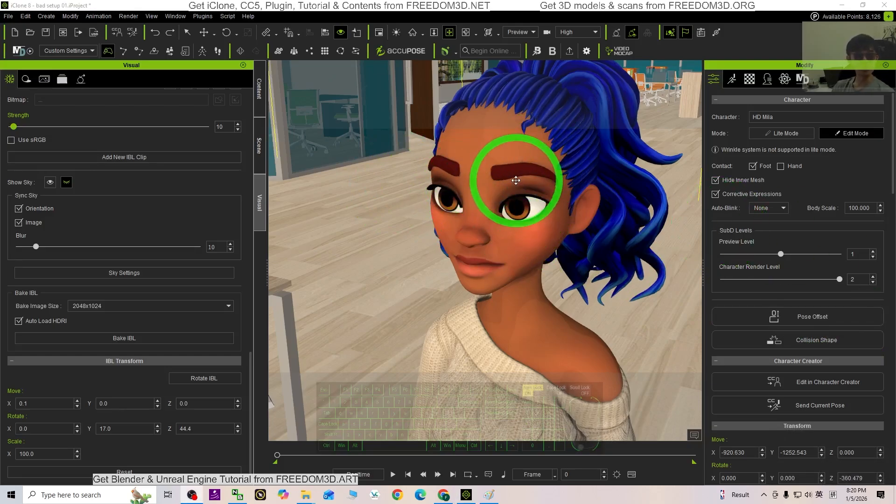
scroll(496, 209, down, 5)
scroll(503, 217, up, 5)
scroll(504, 237, down, 5)
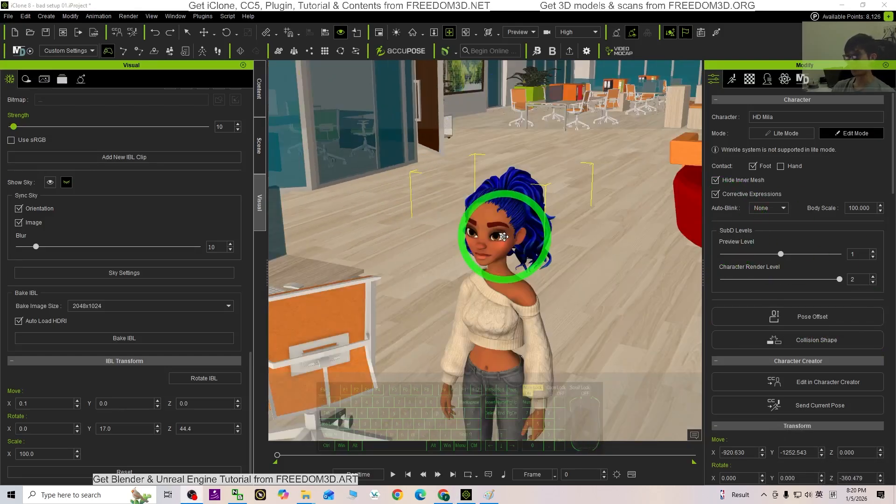
mouse_move(509, 291)
mouse_down()
mouse_move(486, 294)
mouse_move(524, 259)
mouse_move(660, 200)
mouse_move(765, 252)
mouse_move(336, 280)
mouse_move(480, 300)
mouse_move(500, 274)
mouse_move(496, 256)
mouse_move(504, 305)
mouse_move(491, 294)
mouse_move(526, 251)
mouse_move(539, 245)
mouse_move(536, 274)
mouse_move(567, 257)
mouse_move(561, 267)
mouse_up()
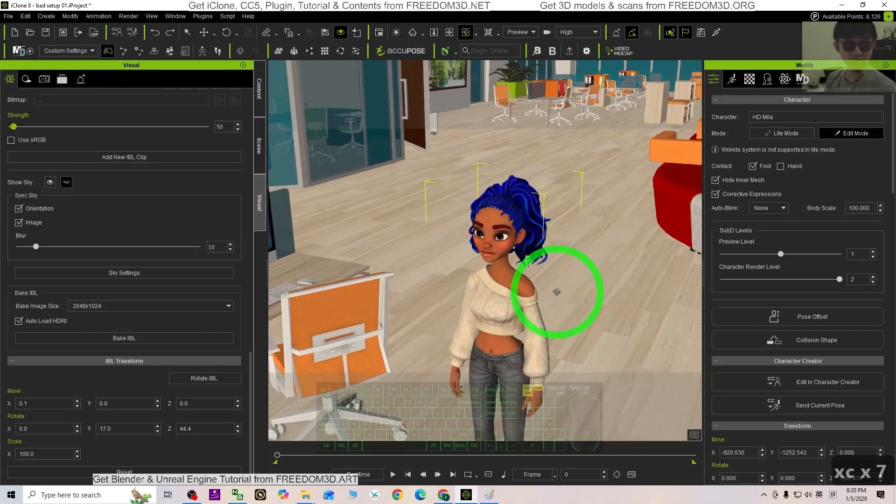
mouse_move(527, 291)
mouse_down()
mouse_move(169, 263)
mouse_move(523, 302)
mouse_up()
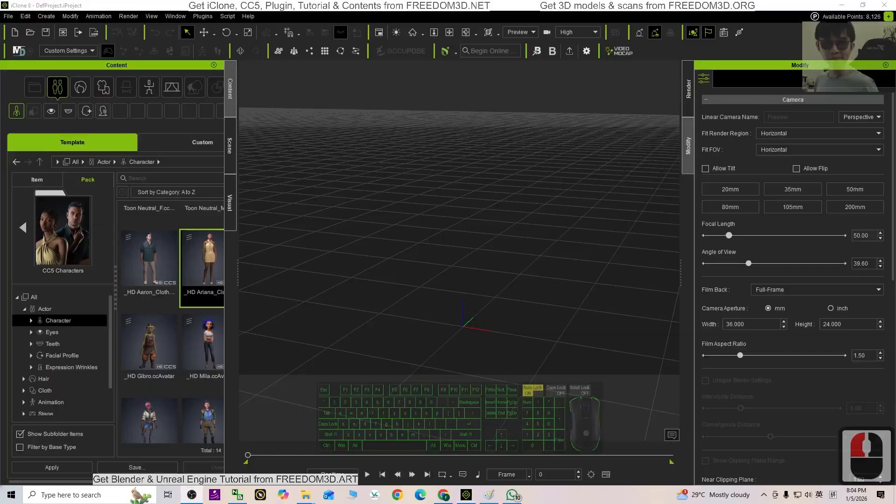
Step: Widen the content library pane and switch the template library from the pack view to the item view
click(597, 247)
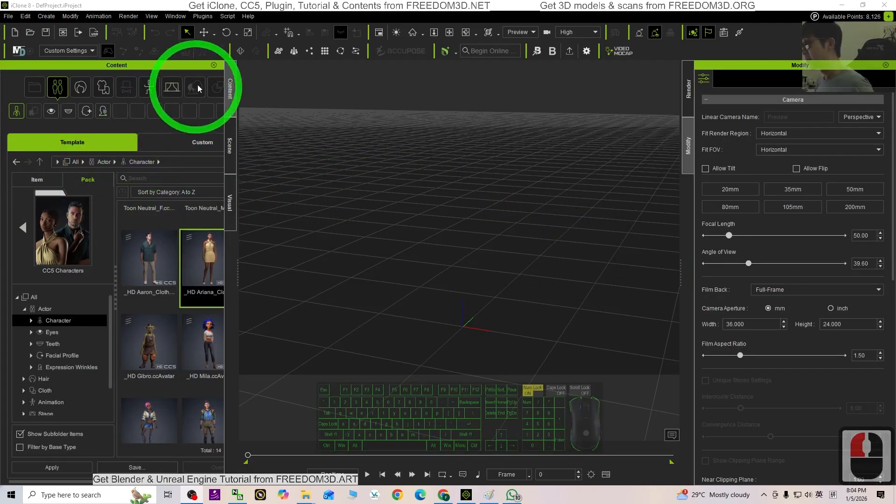
drag(237, 256, 252, 267)
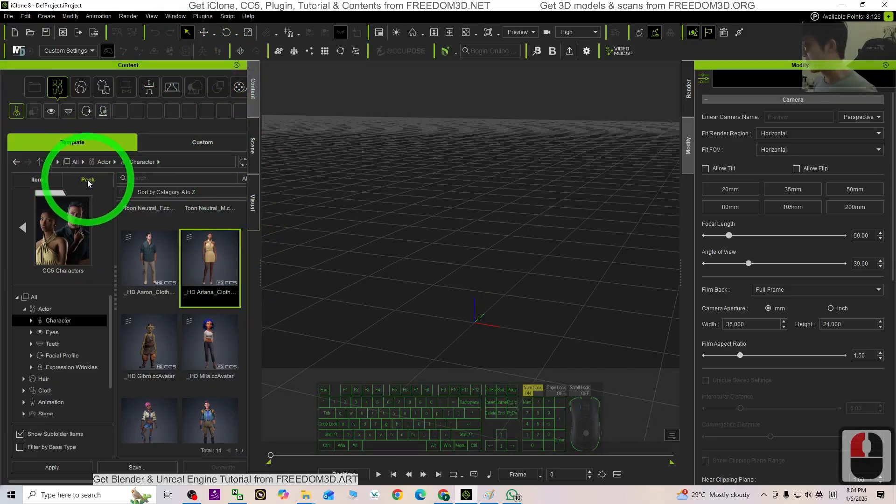
click(36, 183)
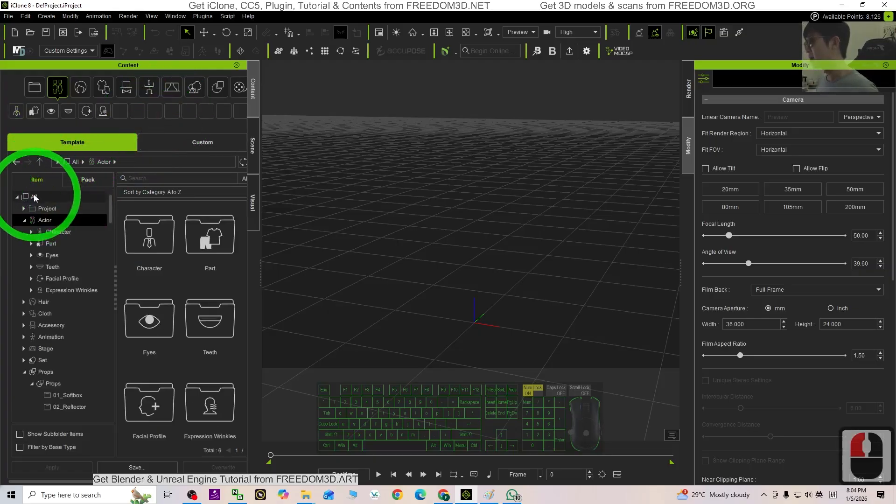
click(38, 182)
click(44, 185)
click(70, 143)
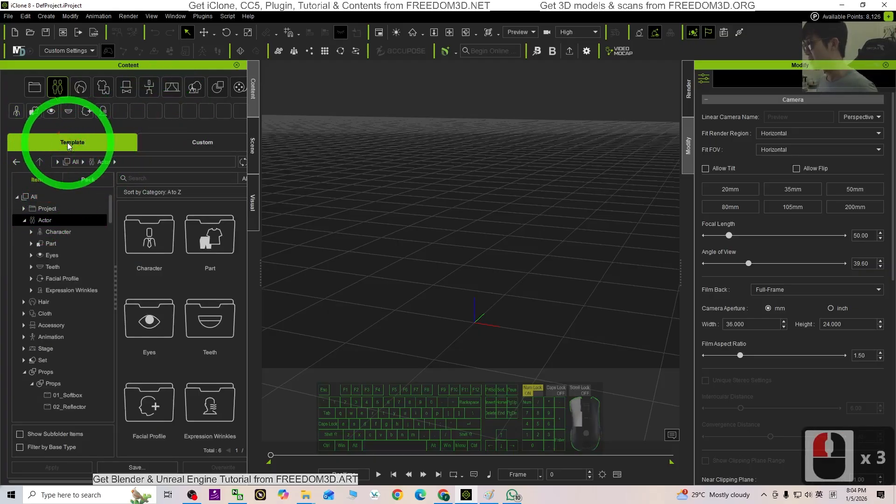
click(44, 179)
click(103, 123)
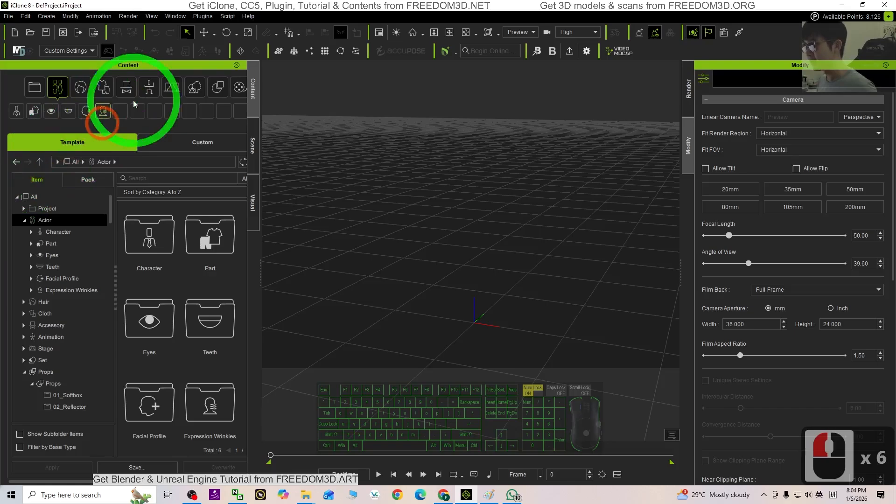
Step: Load the 3D Office_S prop into the empty scene from the 3D Office folder of the template props
click(218, 87)
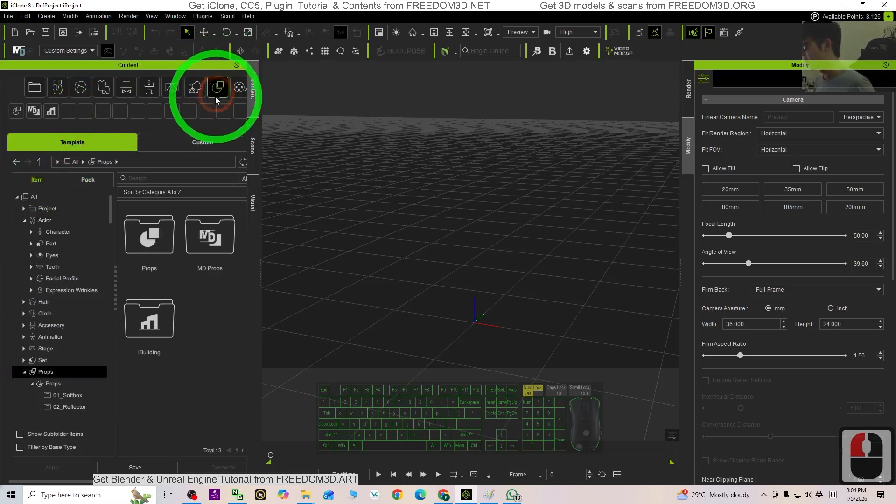
click(164, 252)
scroll(89, 304, down, 20)
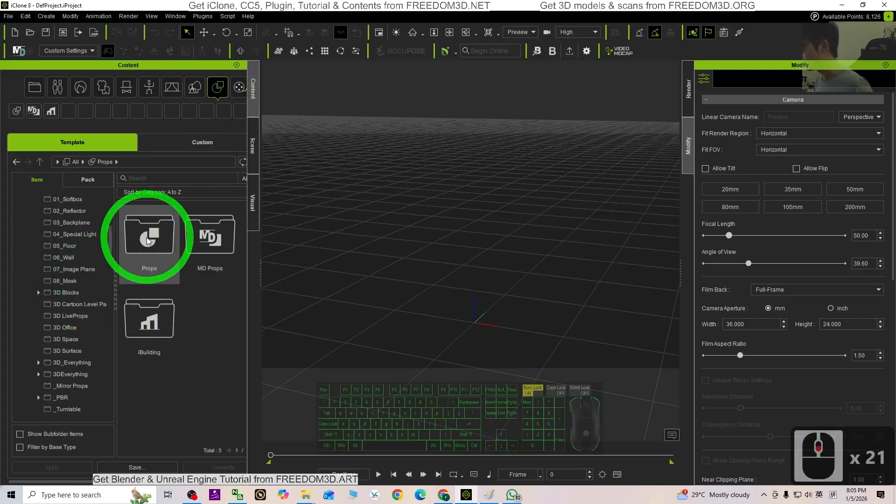
click(64, 329)
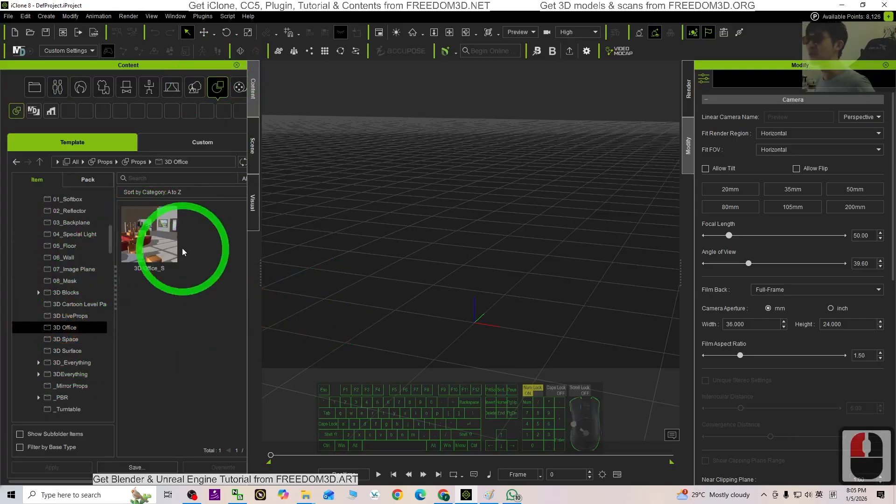
double_click(151, 228)
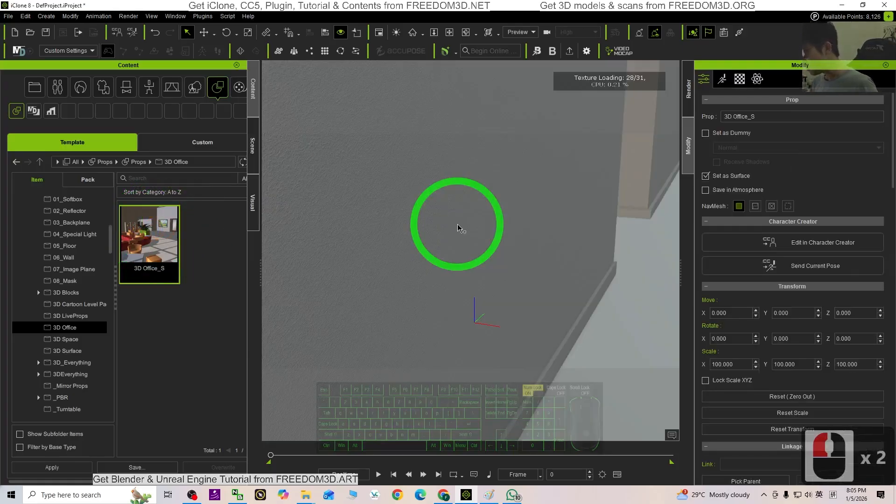
Step: Examine the exterior of the loaded office building, including its roof, glass corner and side walls
scroll(522, 231, up, 14)
scroll(519, 254, up, 9)
shift+scroll(519, 247, up, 8)
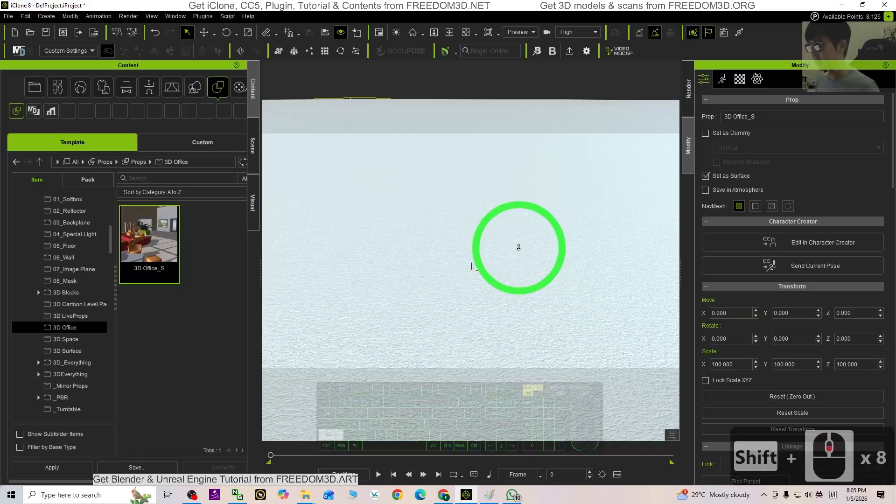
shift+scroll(518, 248, up, 20)
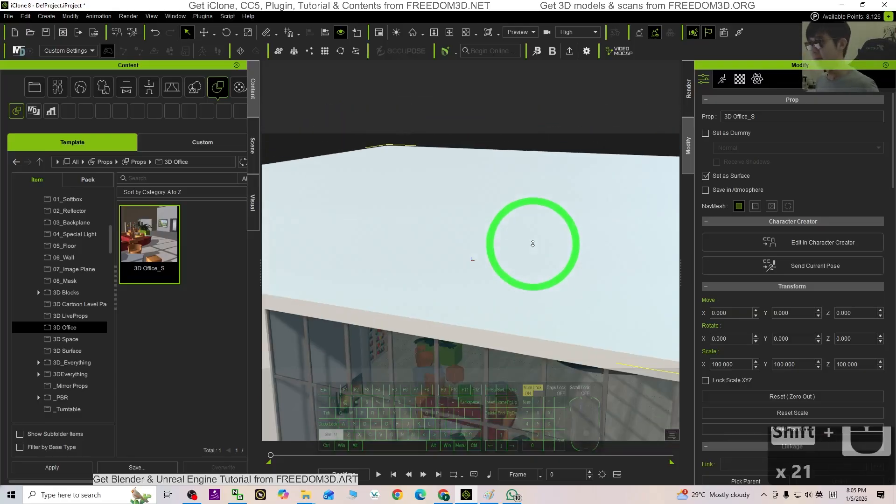
shift+scroll(533, 247, up, 7)
key(x)
drag(508, 307, 506, 237)
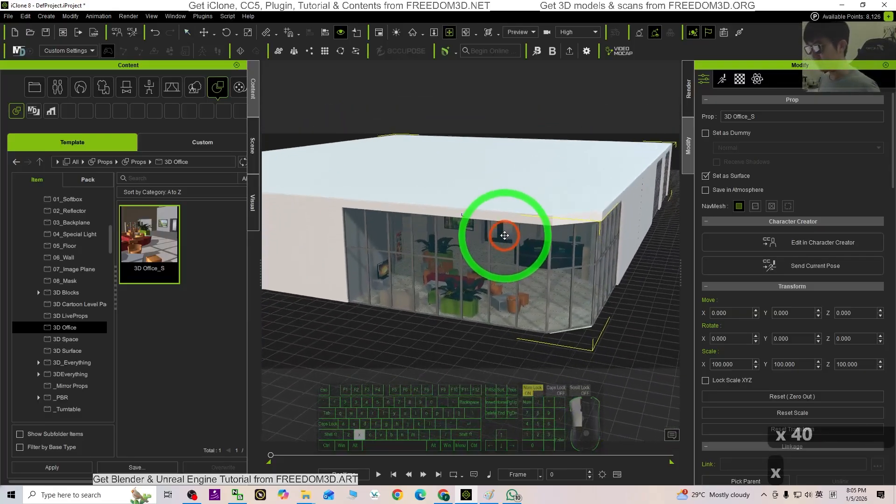
key(c)
drag(672, 212, 459, 264)
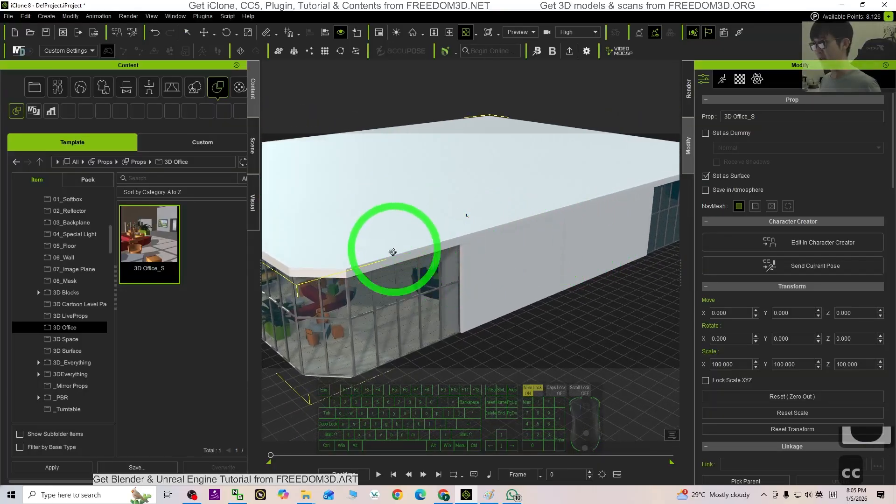
drag(393, 252, 382, 191)
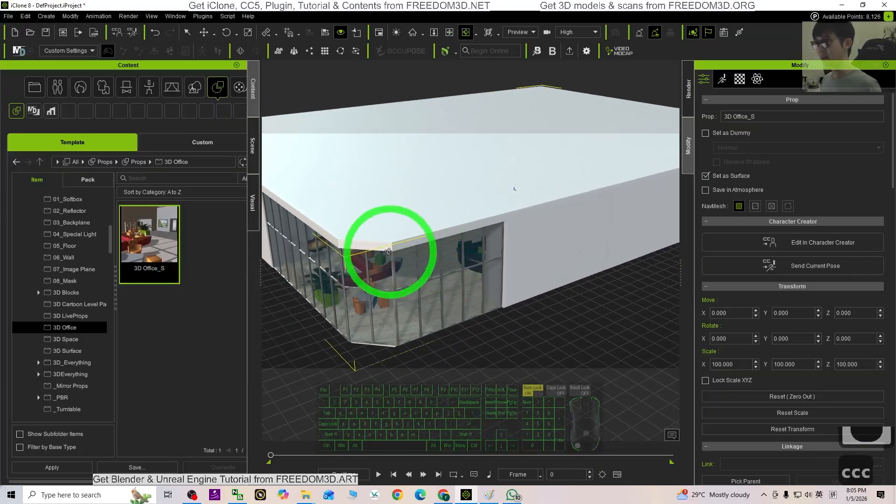
Step: Examine the office interior from the reception desk to the open workstations, selecting the orange desk chair near the computer
shift+scroll(388, 252, up, 20)
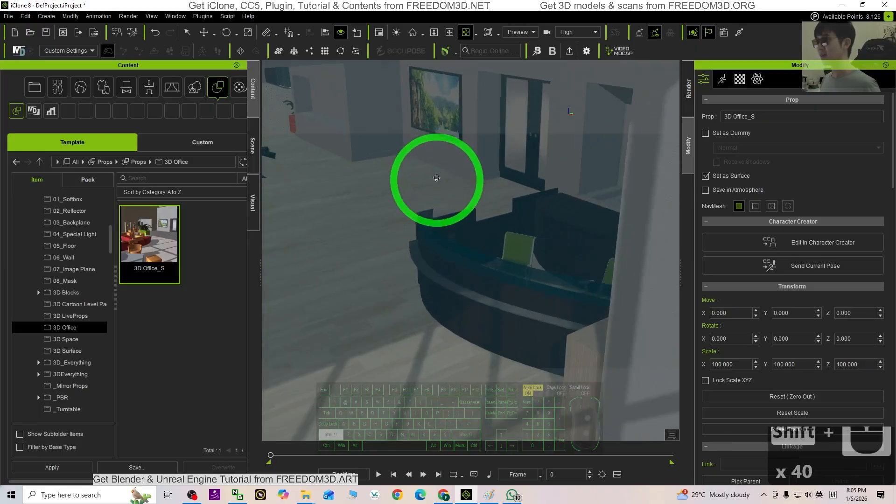
shift+scroll(436, 178, up, 8)
drag(394, 128, 669, 323)
drag(525, 257, 453, 200)
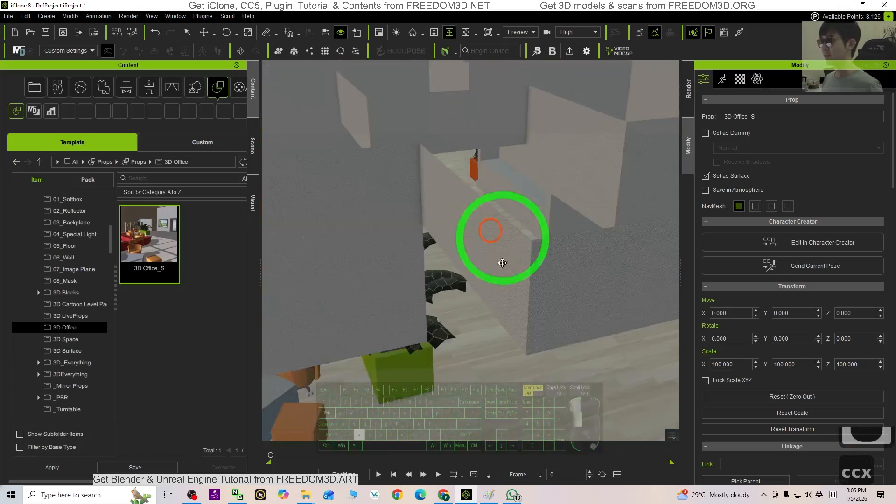
drag(502, 262, 515, 312)
scroll(510, 304, up, 6)
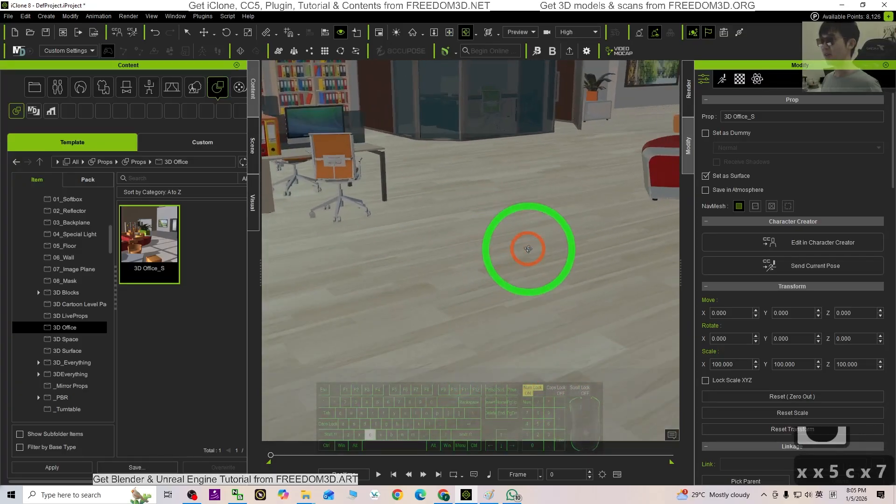
click(368, 206)
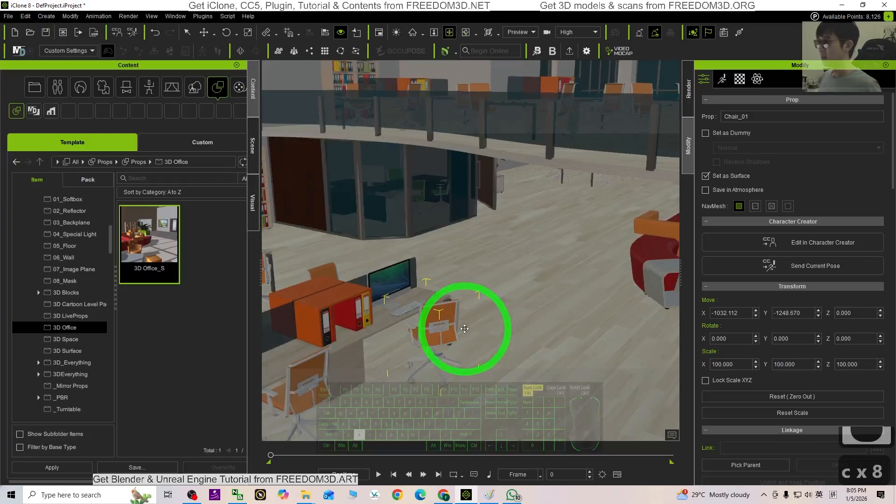
drag(492, 213, 482, 219)
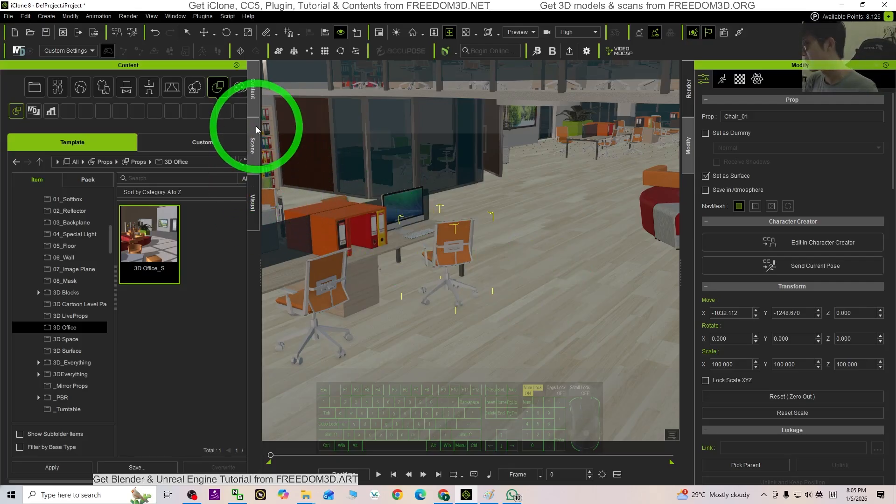
Step: Load the _HD Mila avatar from the character templates onto the office floor near the workstation chairs
click(58, 87)
click(85, 181)
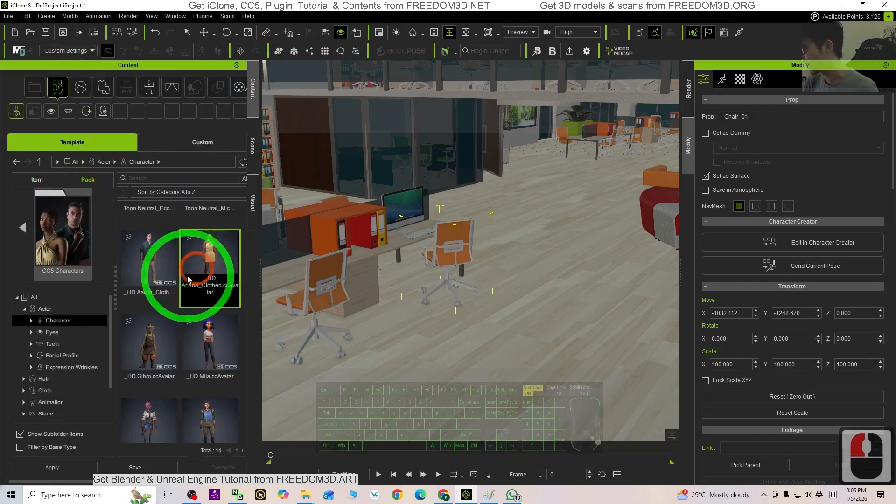
scroll(208, 291, down, 14)
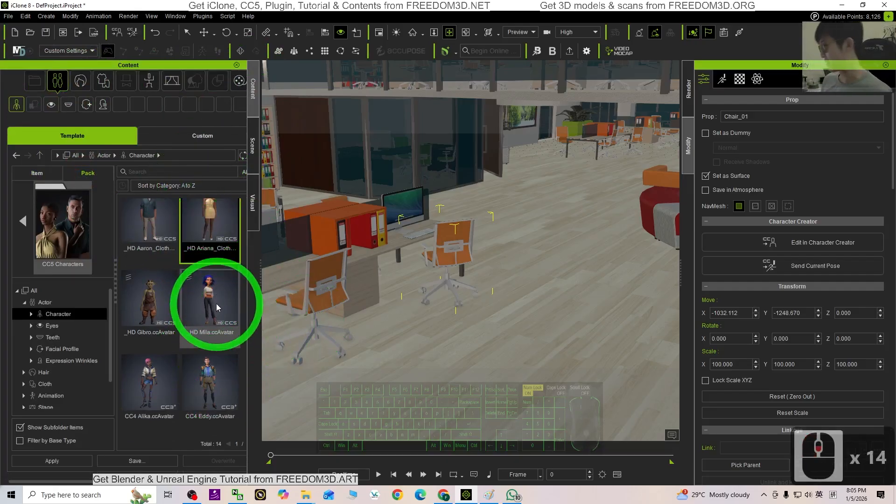
drag(216, 303, 564, 229)
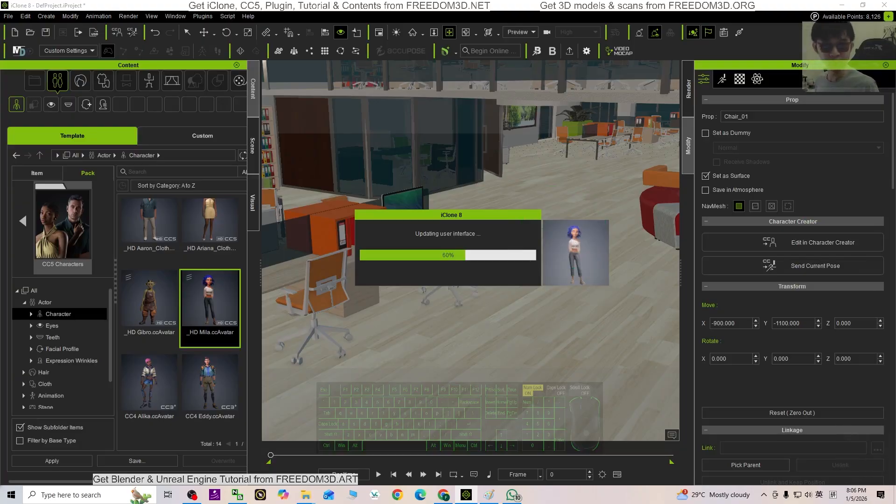
click(594, 210)
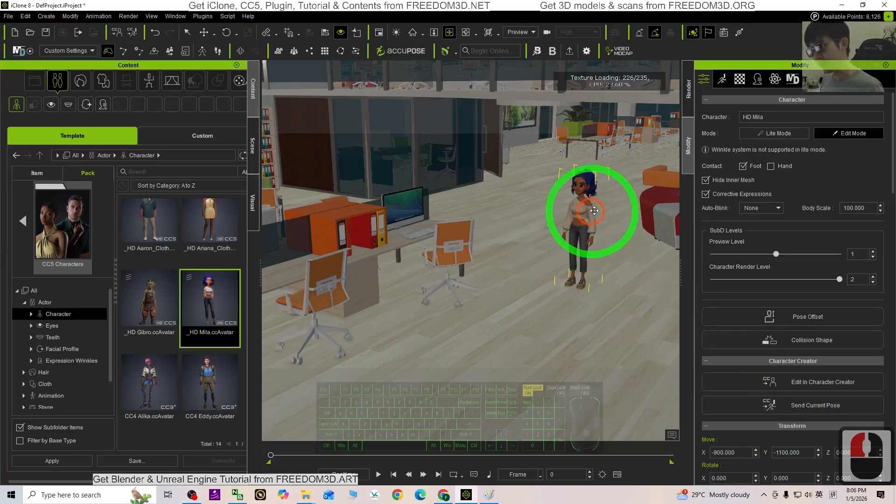
Step: Move the HD Mila character beside the orange desk chair, to about X -920.6 and Y -1252.5
middle_drag(594, 210, 604, 209)
scroll(607, 210, up, 4)
scroll(608, 211, down, 7)
key(w)
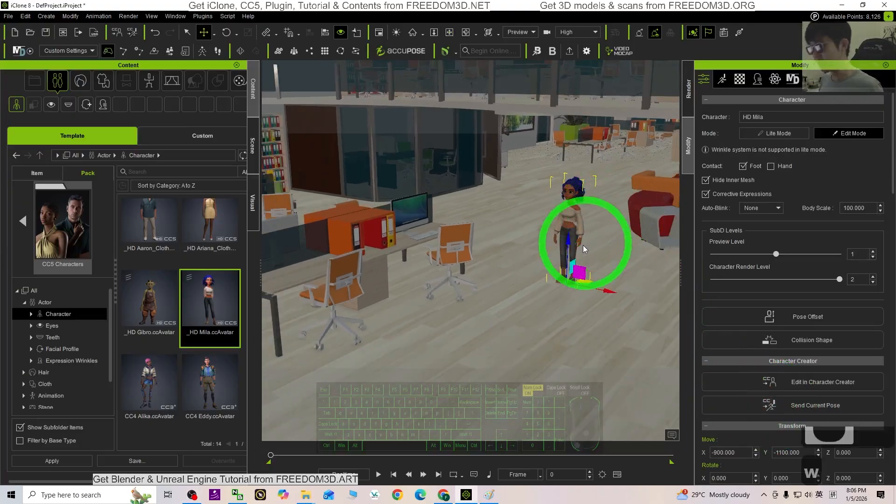
drag(587, 282, 531, 308)
scroll(574, 200, up, 9)
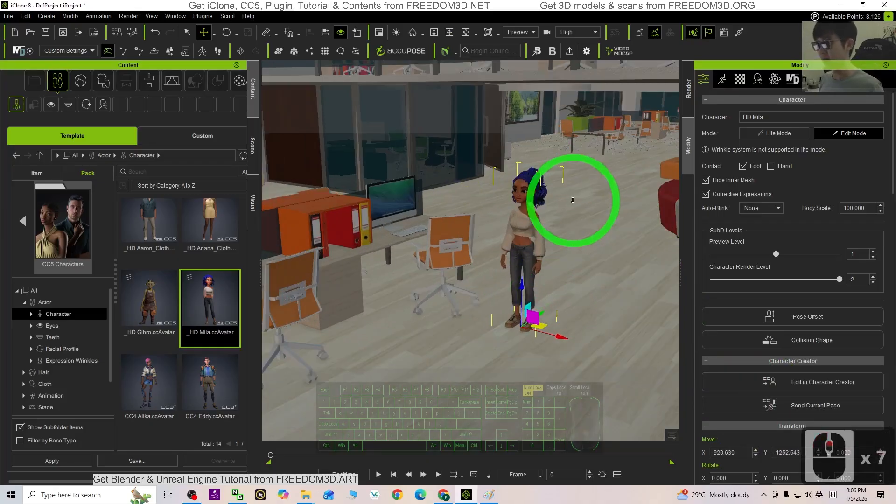
key(x)
drag(608, 196, 308, 196)
key(c)
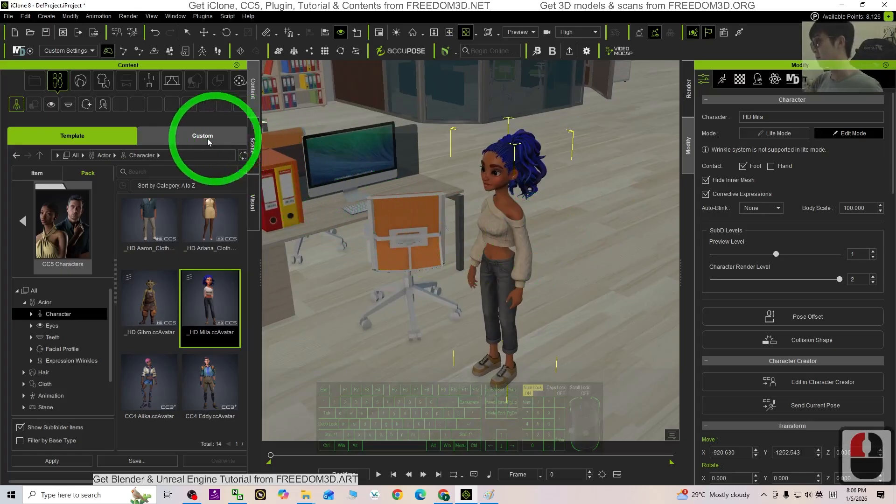
Step: Apply the first workspace layout preset with the template library in item view, and narrow the library pane
click(51, 173)
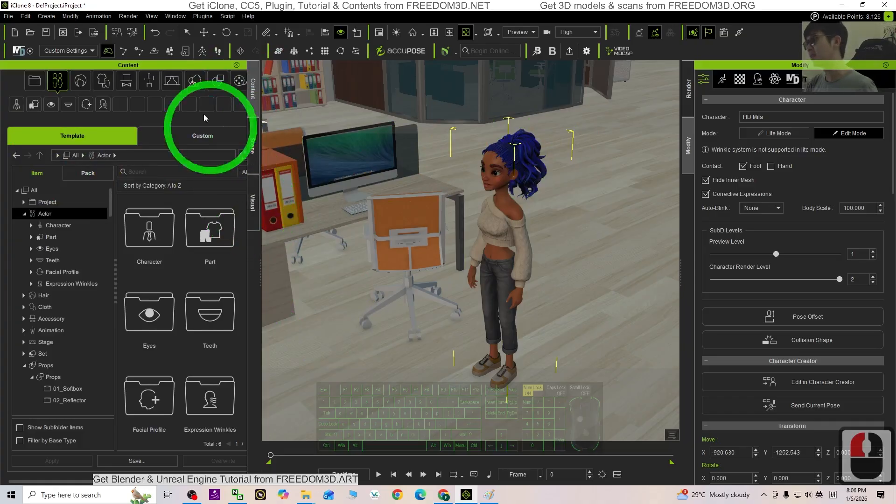
click(176, 16)
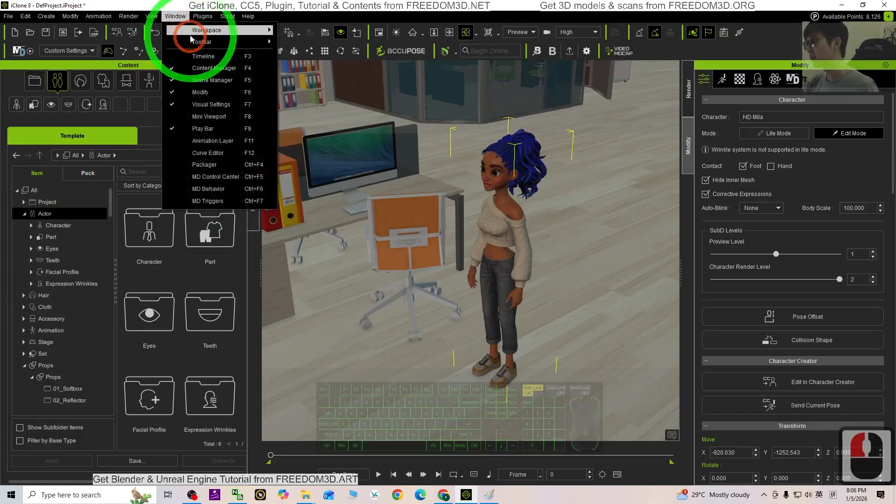
click(207, 30)
click(301, 32)
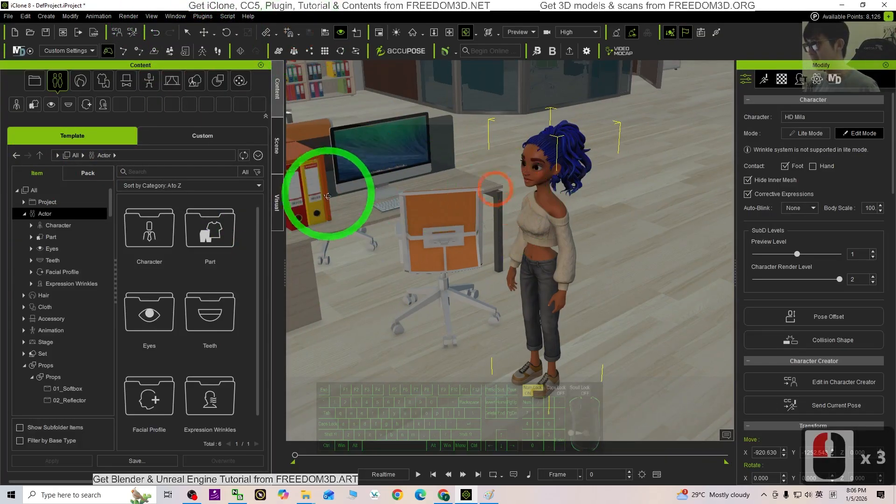
drag(284, 270, 240, 270)
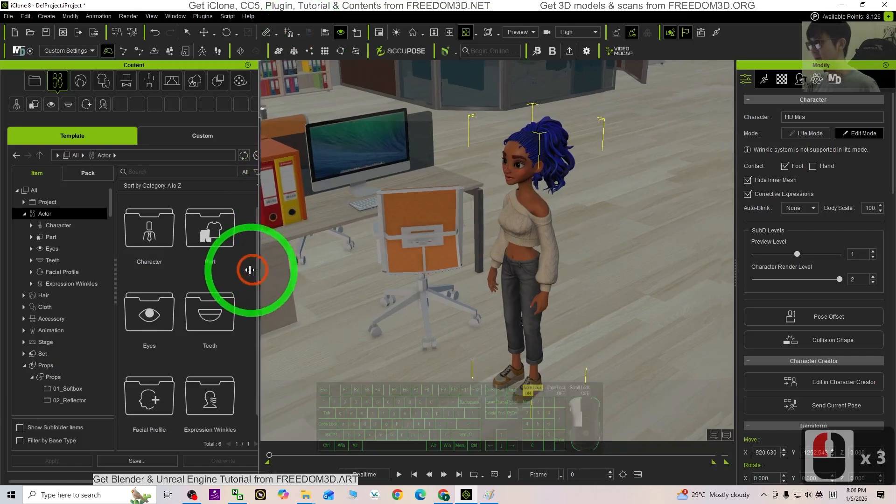
Step: Enable the Toon Shader for the scene in the visual settings
click(260, 203)
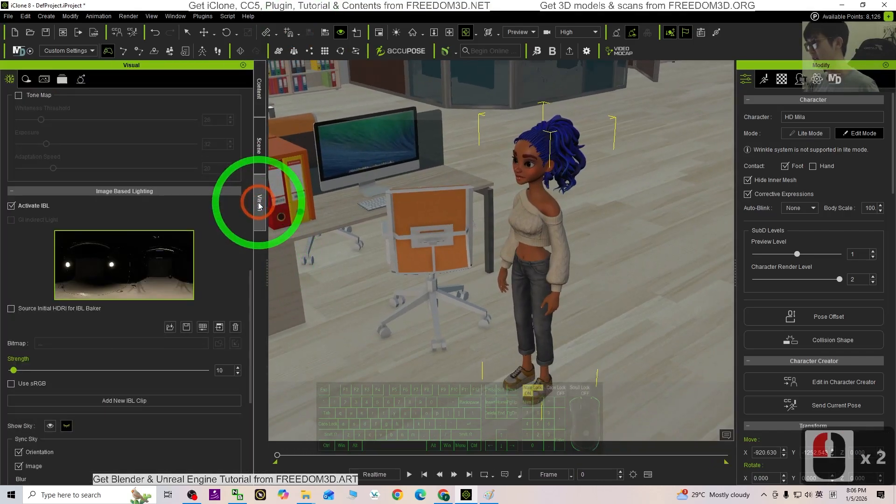
click(26, 79)
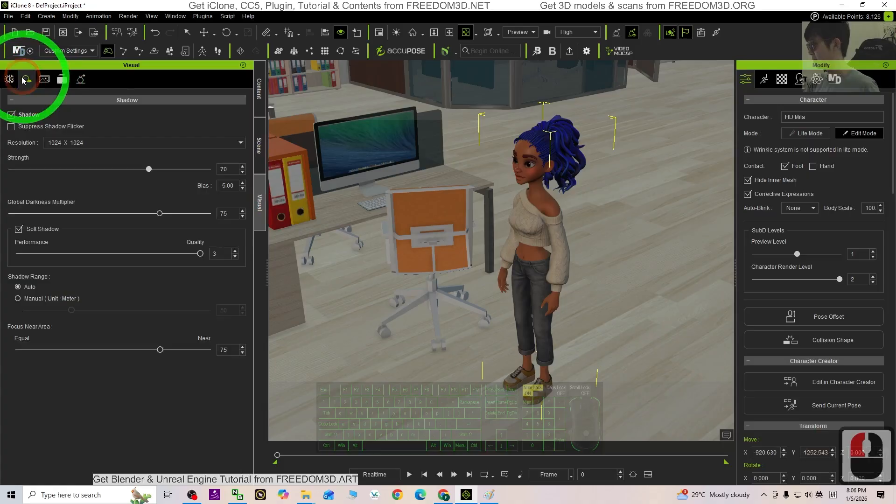
click(10, 79)
click(27, 79)
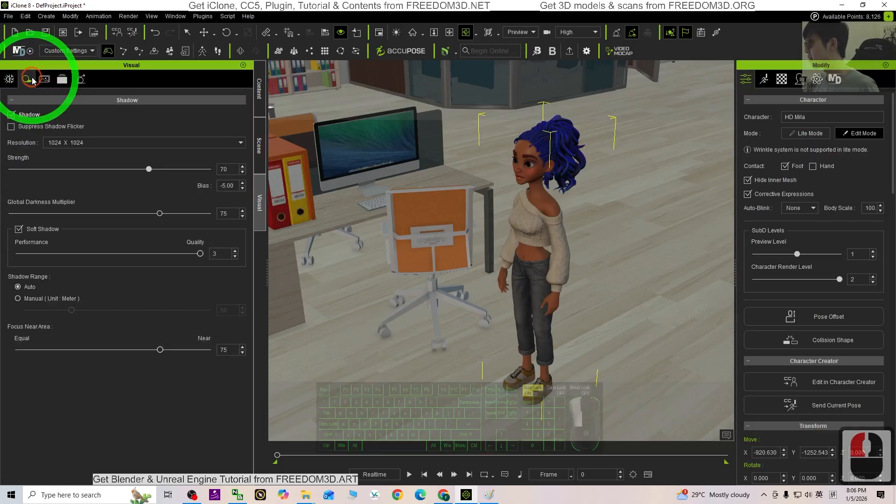
click(46, 80)
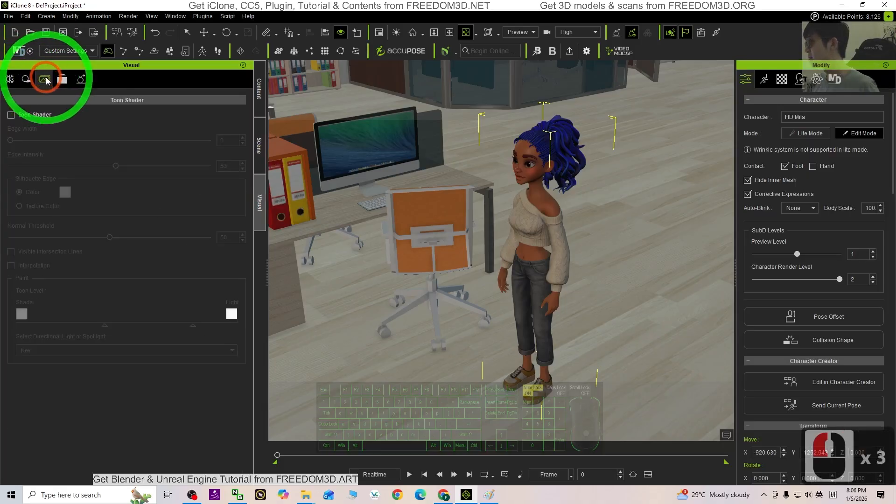
click(11, 115)
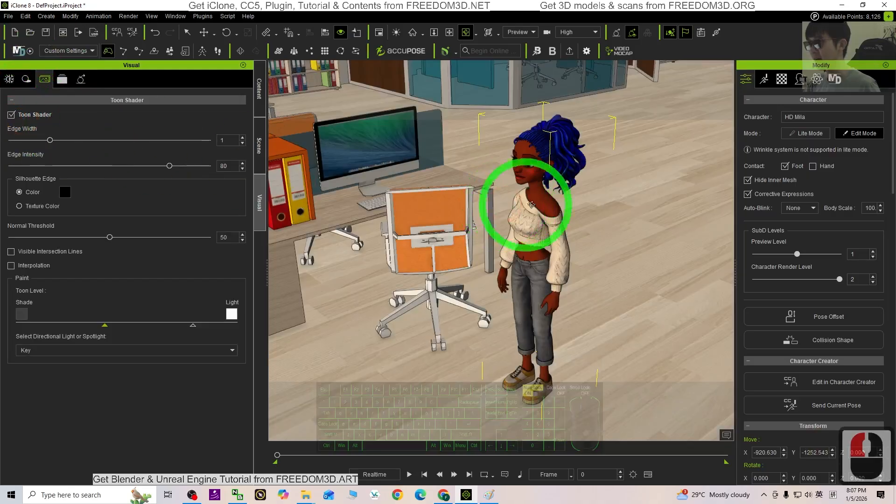
Step: Set the Toon Shader's edge width to 0 while viewing the character beside the workstation
double_click(527, 209)
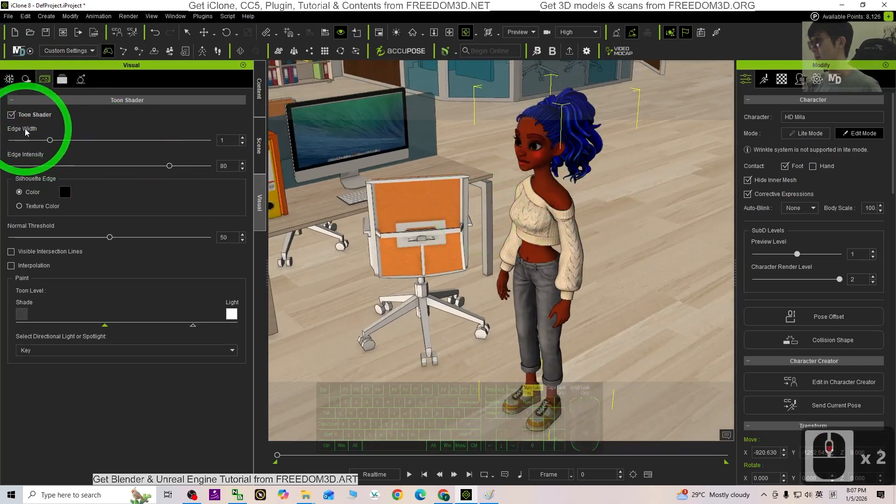
scroll(504, 216, down, 3)
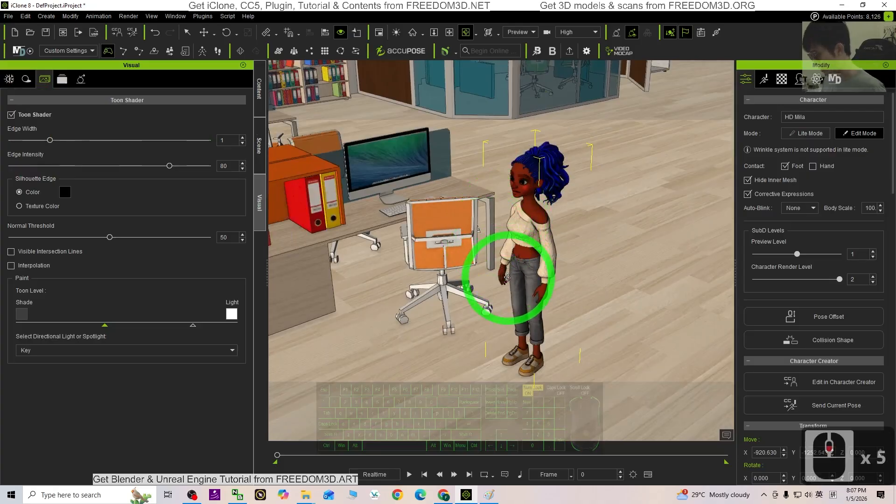
drag(507, 278, 618, 235)
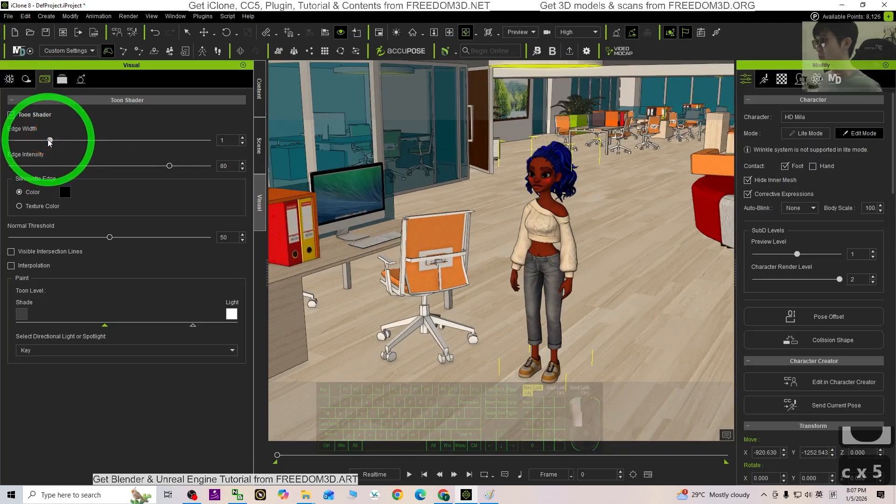
drag(50, 140, 22, 146)
click(618, 234)
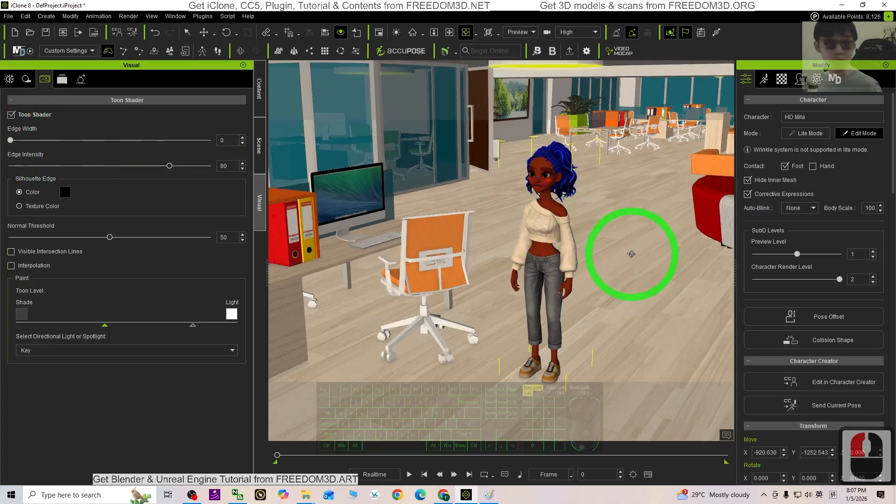
Step: Compare the character and office with the Toon Shader off and on, leaving the shader enabled
drag(631, 254, 803, 280)
click(10, 114)
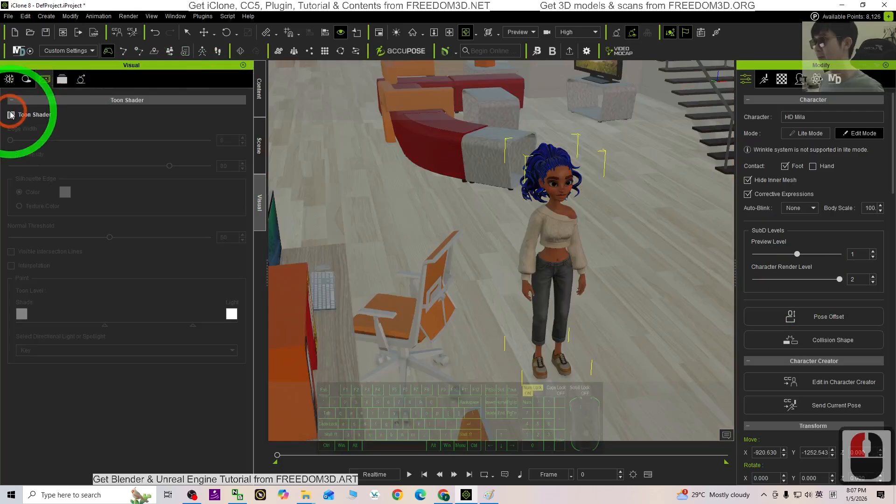
click(11, 115)
drag(473, 291, 583, 236)
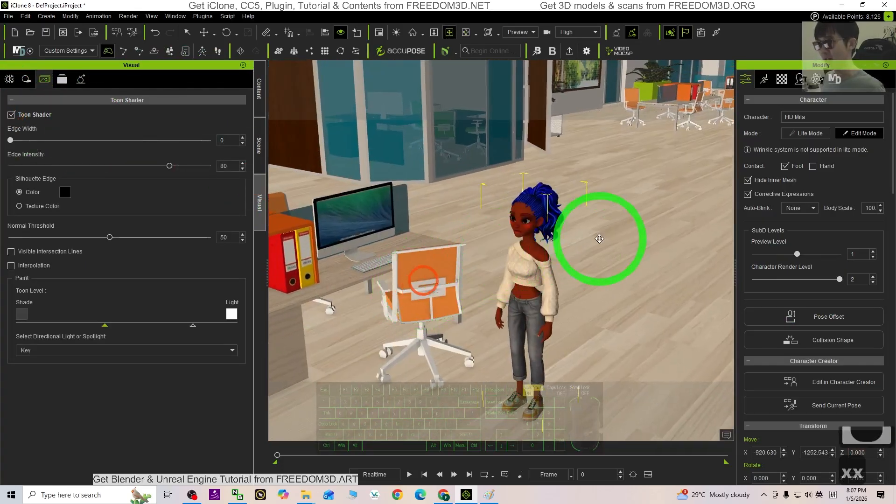
Step: Examine the character's toon-shaded skin and face from close and far distances and several angles
scroll(584, 238, up, 6)
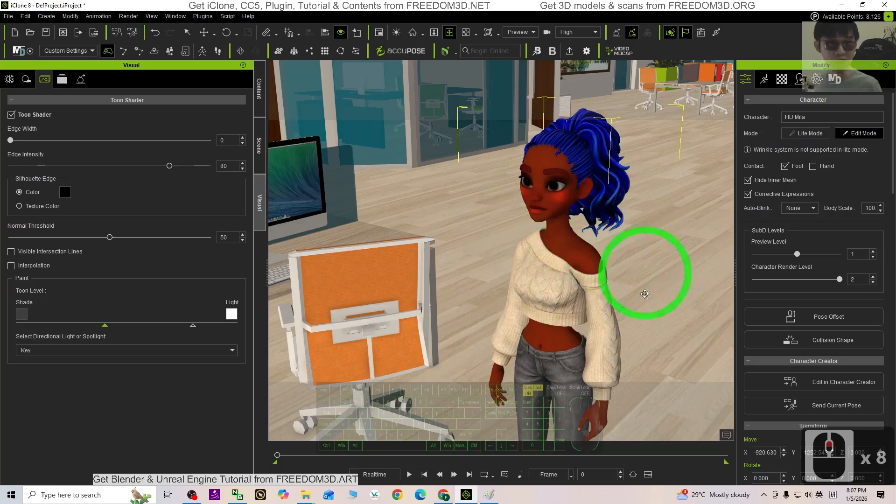
scroll(629, 273, down, 6)
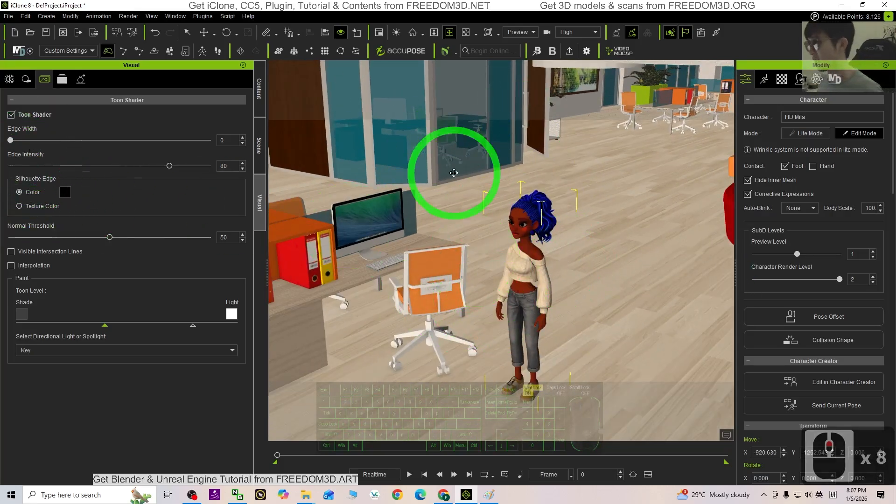
scroll(527, 250, up, 10)
key(c)
drag(527, 251, 539, 184)
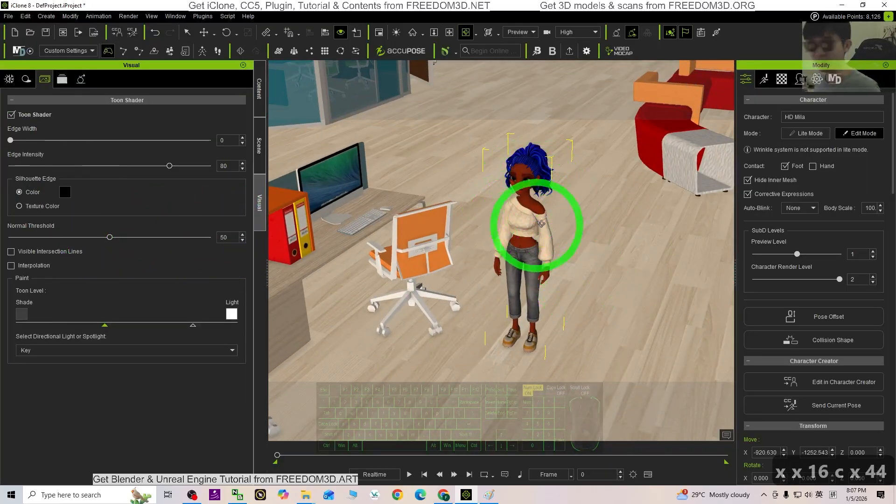
drag(541, 223, 480, 238)
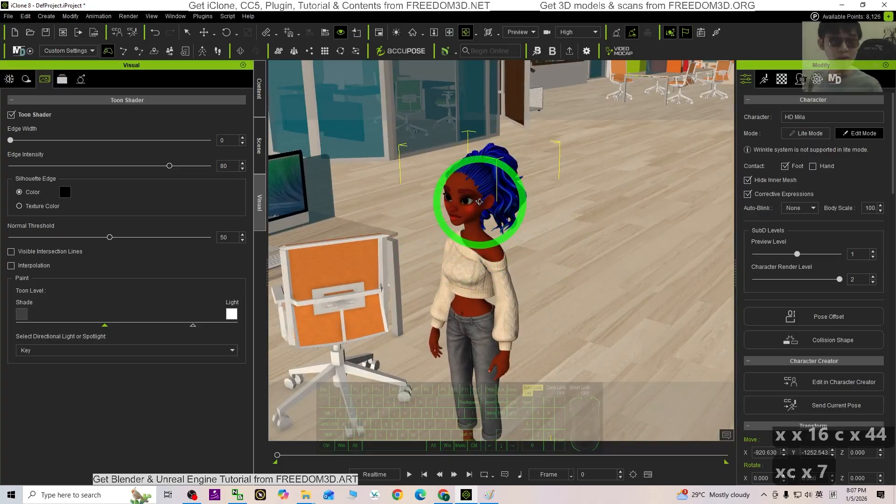
drag(479, 202, 493, 214)
mouse_move(464, 277)
mouse_down()
mouse_move(462, 262)
mouse_move(477, 266)
mouse_move(453, 273)
mouse_up()
drag(518, 176, 488, 236)
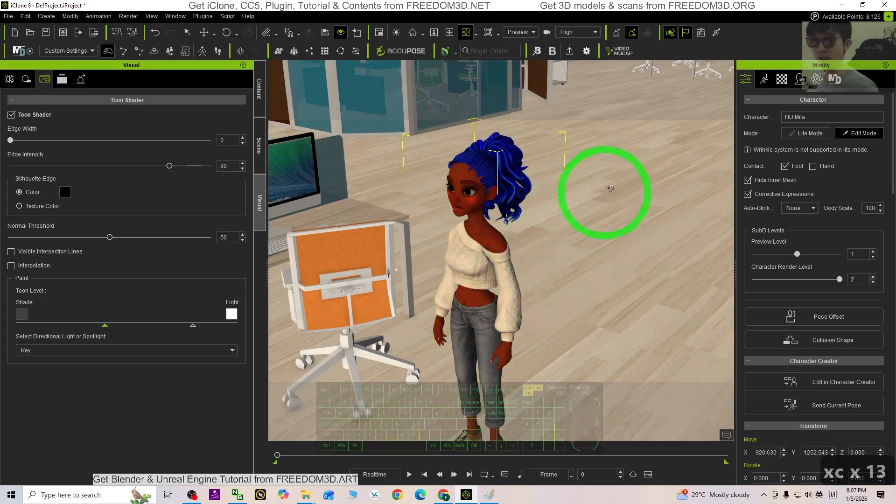
Step: Open the character's material list and select the Std_Skin_Head, Std_Skin_Body, Std_Skin_Arm and Std_Skin_Leg materials
click(782, 80)
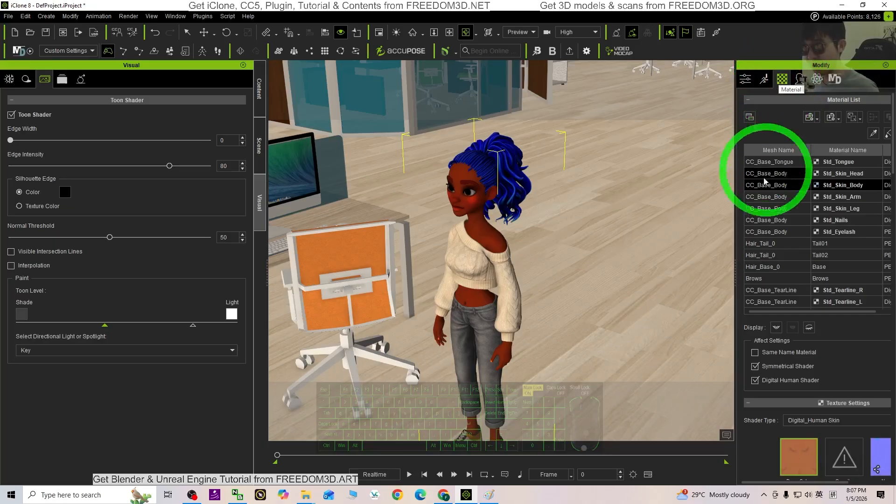
drag(735, 279, 704, 269)
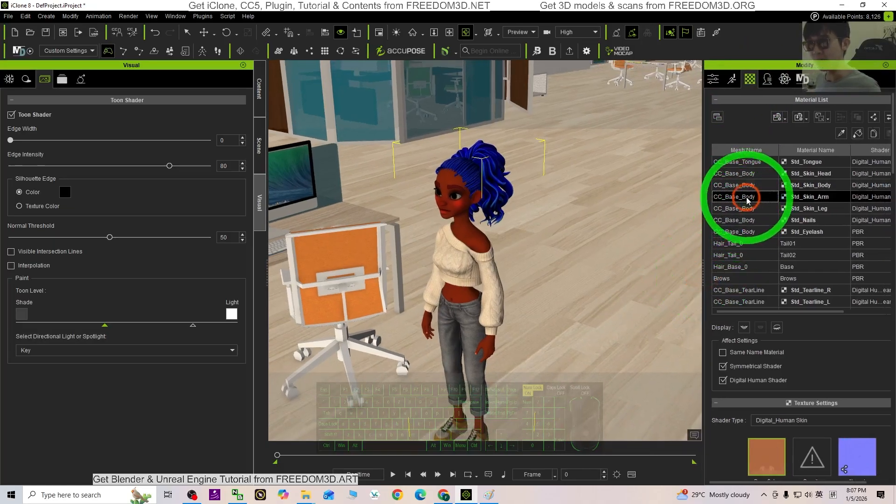
click(830, 174)
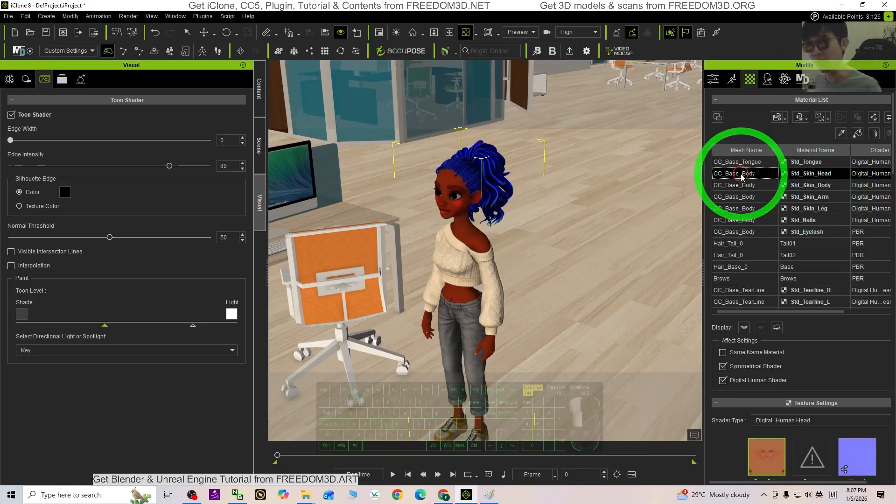
shift+click(752, 210)
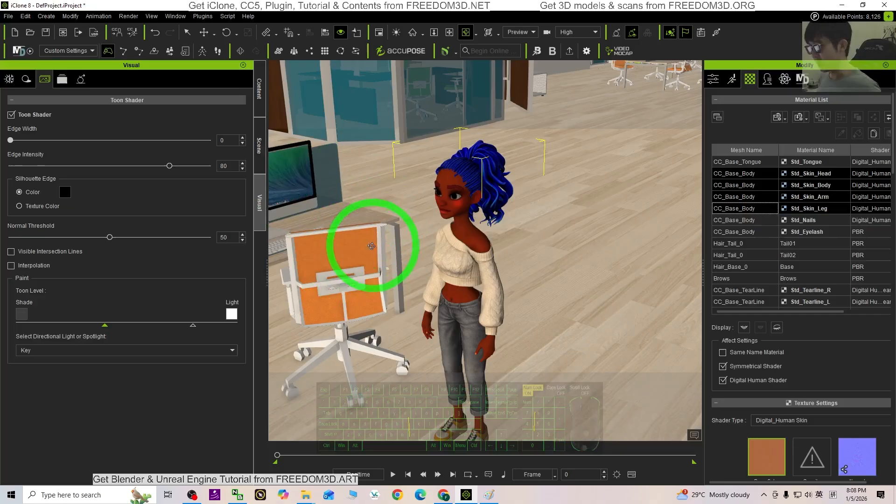
Step: Examine the toon-shaded character's skin from the side and the front before changing its materials
key(x)
drag(368, 241, 418, 241)
key(c)
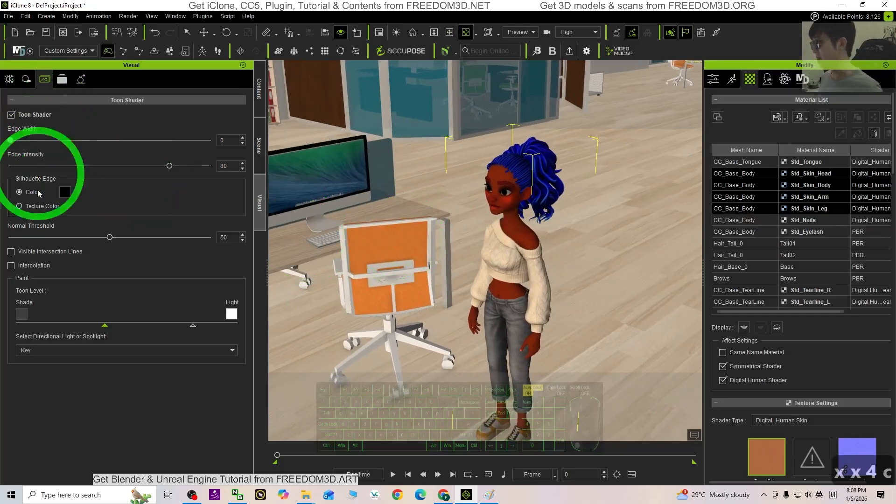
key(c)
drag(428, 310, 514, 307)
key(x)
drag(605, 303, 587, 267)
key(c)
mouse_move(587, 266)
mouse_down()
mouse_move(532, 260)
mouse_move(420, 267)
mouse_move(558, 271)
mouse_move(582, 260)
mouse_up()
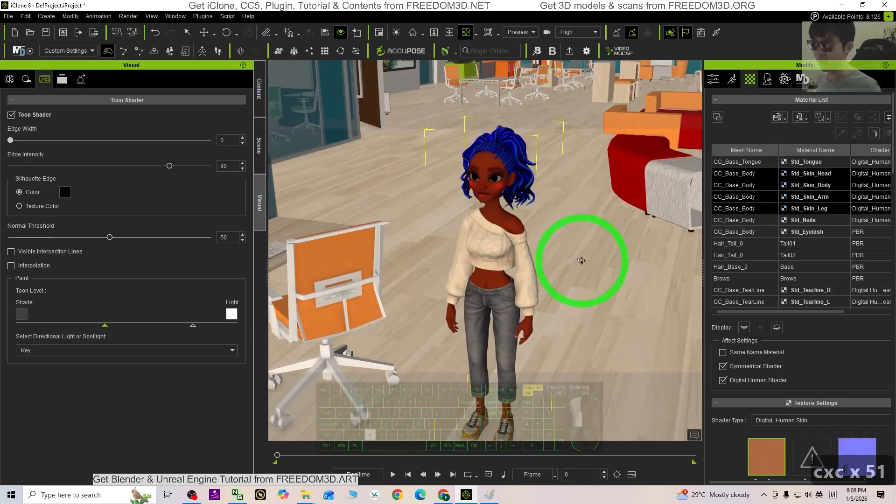
Step: Set the shader type of the head, body, arm and leg skin materials to PBR
click(743, 174)
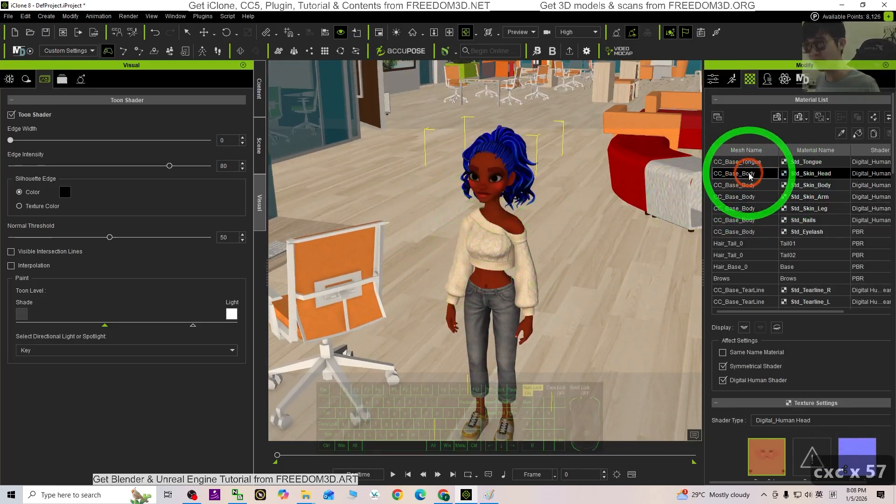
shift+click(753, 210)
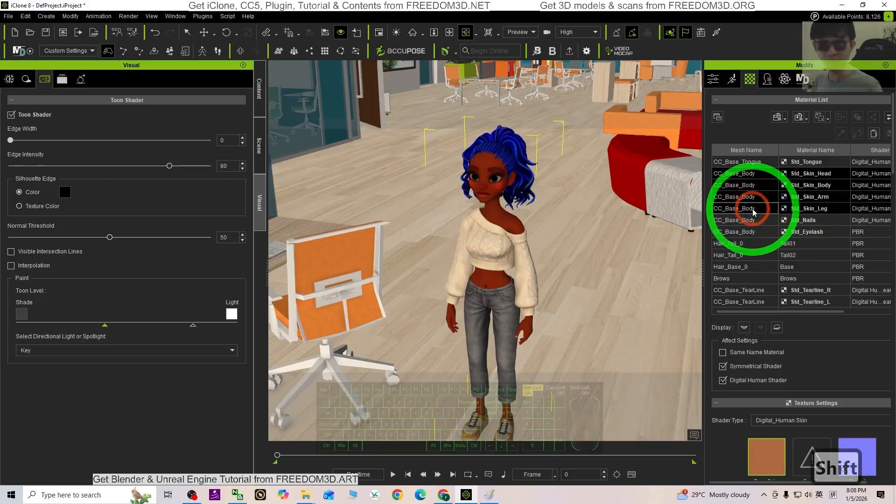
click(760, 420)
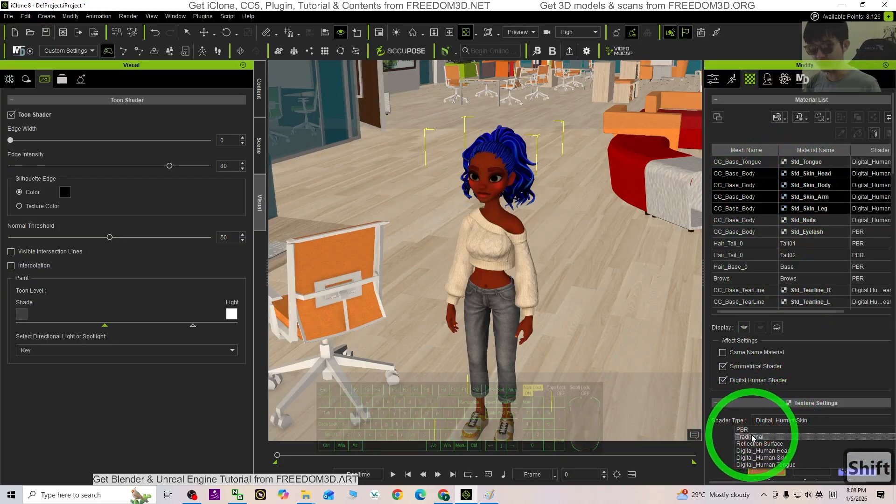
click(757, 429)
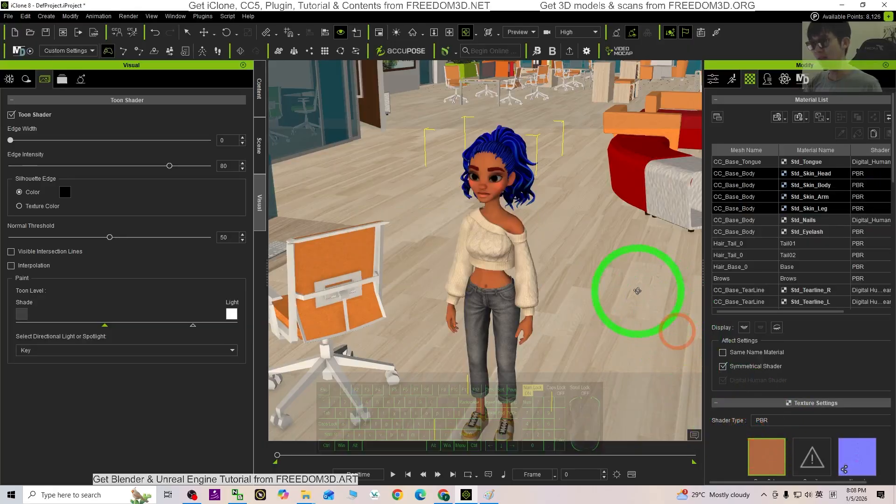
Step: Examine the character's PBR skin from the side, at a distance and close up on the face
right_drag(636, 290, 556, 310)
key(w)
click(511, 336)
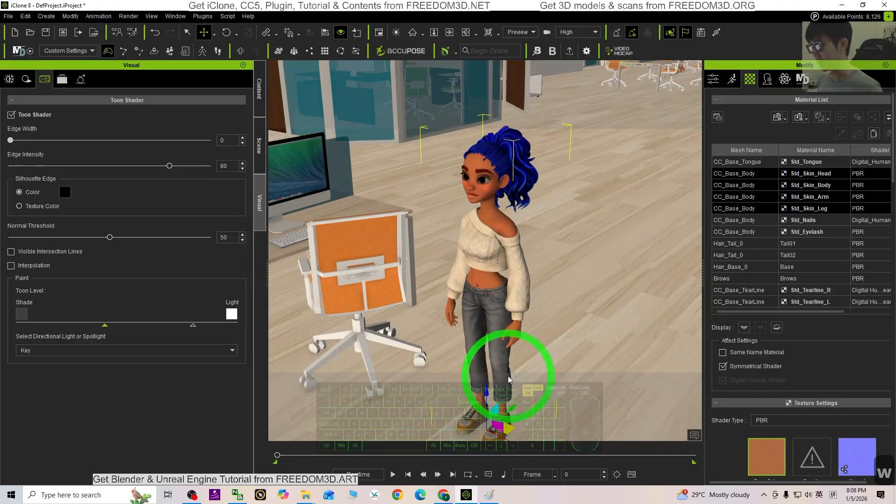
right_drag(519, 386, 517, 419)
drag(516, 424, 323, 420)
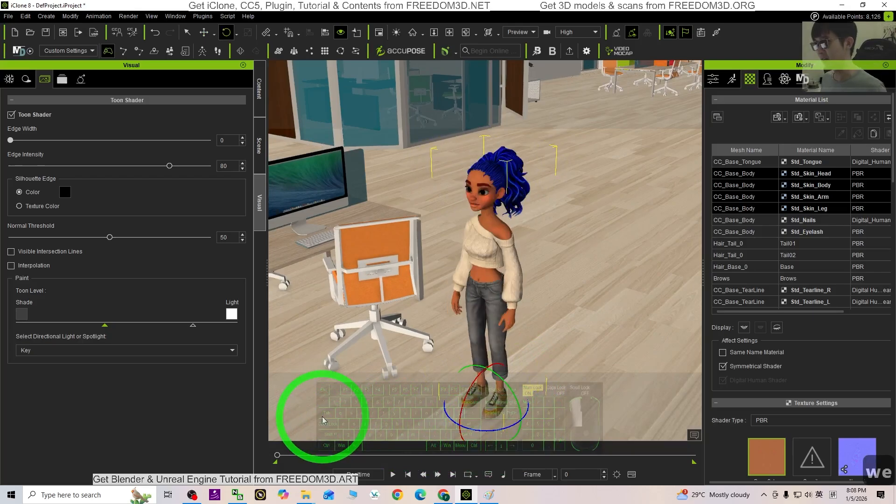
scroll(430, 169, up, 5)
right_drag(471, 189, 515, 180)
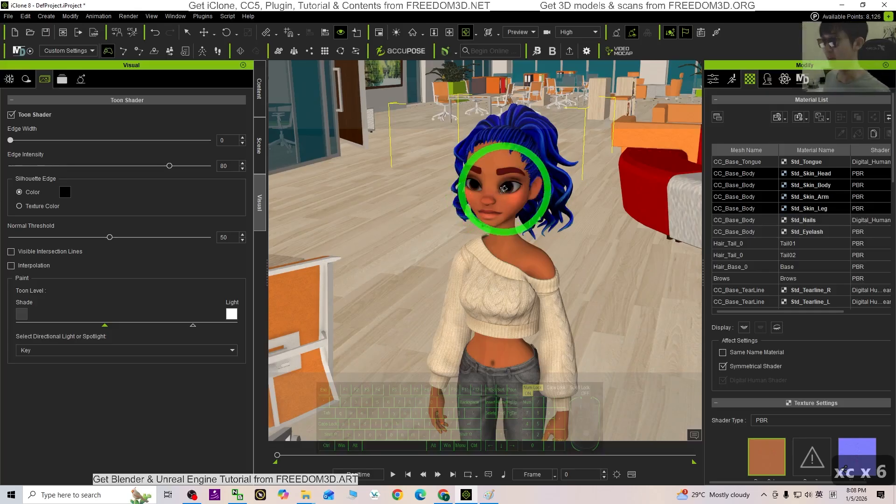
drag(517, 189, 502, 192)
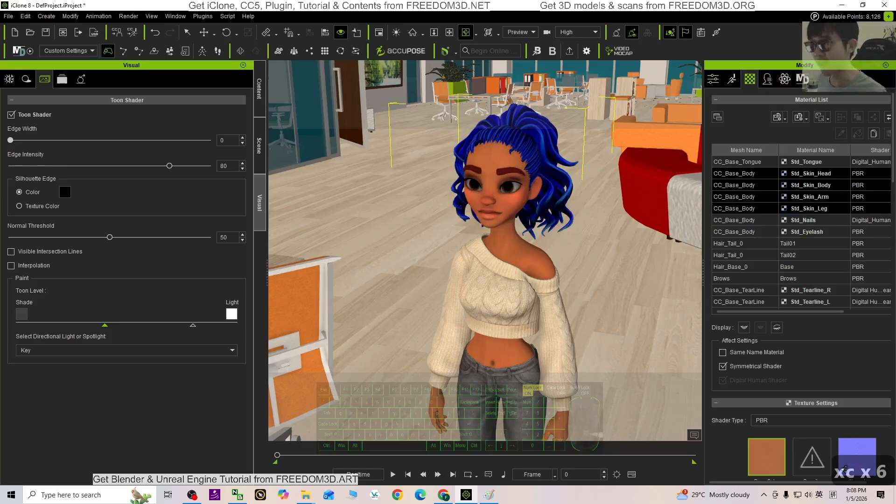
Step: Set the shader type of Std_Eye_R, Std_Cornea_R, Std_Eye_L and Std_Cornea_L to PBR
ctrl+click(791, 221)
ctrl+click(783, 229)
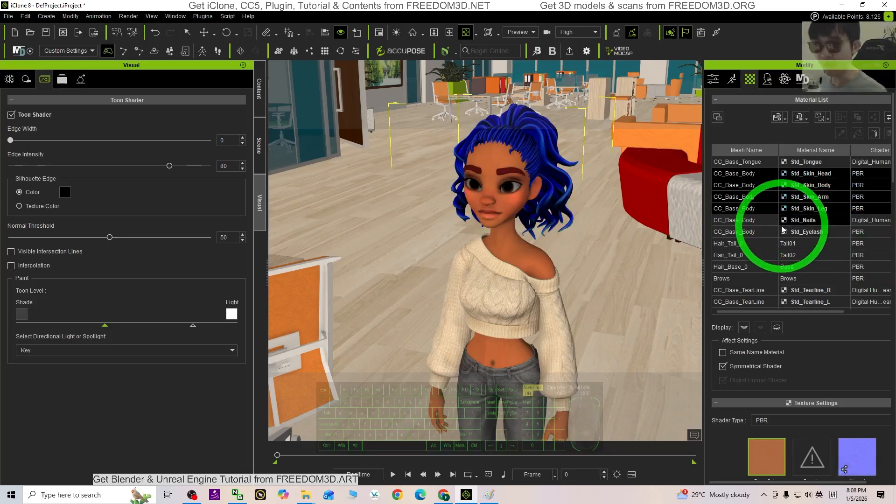
scroll(760, 210, down, 6)
click(748, 192)
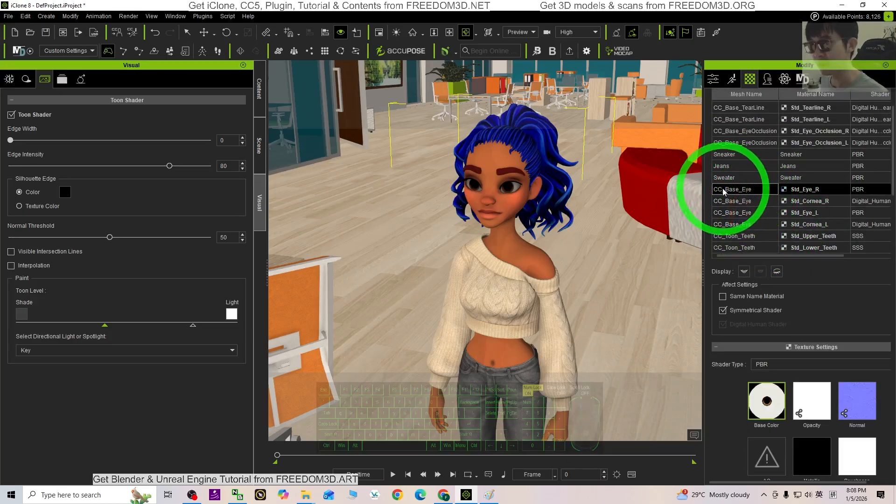
ctrl+click(749, 203)
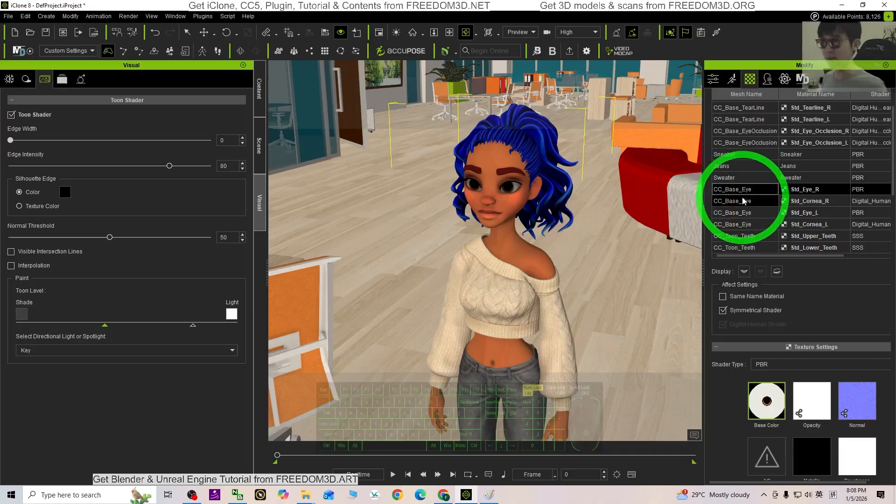
shift+click(755, 226)
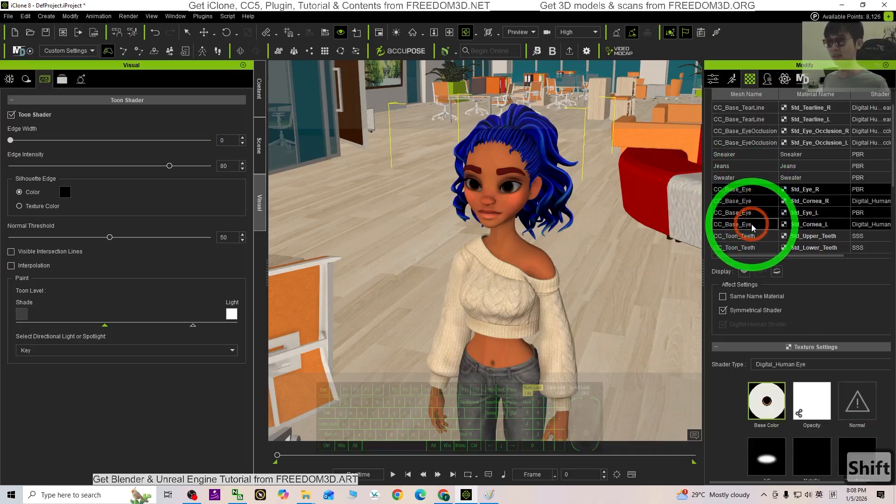
scroll(438, 318, down, 4)
key(x)
drag(550, 296, 553, 293)
key(c)
drag(553, 293, 512, 293)
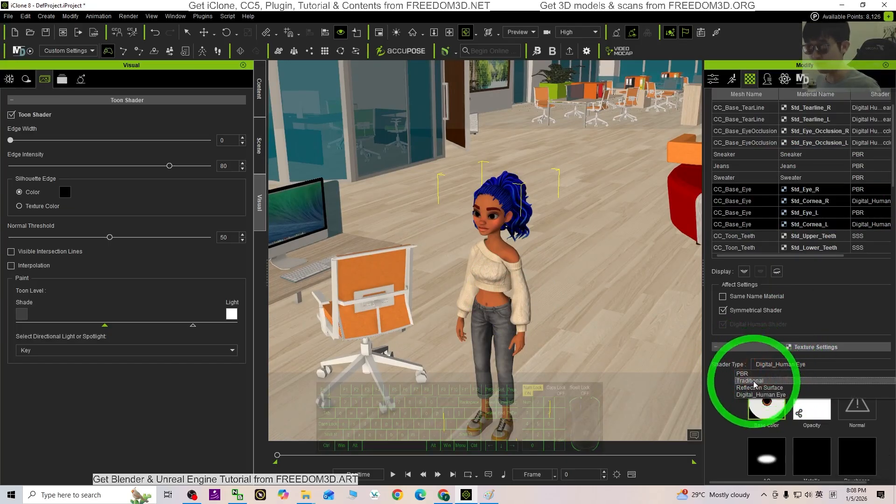
click(749, 374)
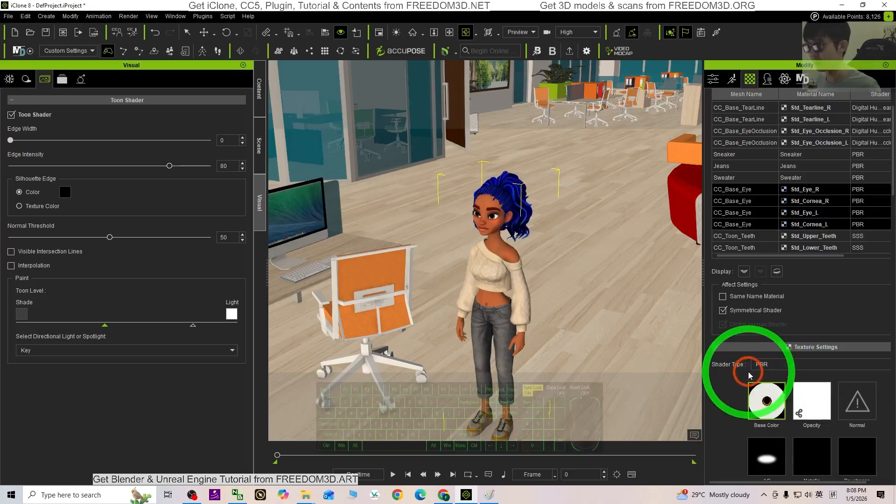
Step: Check the character's eyes up close and move her farther back beside the orange office chair
scroll(476, 186, up, 5)
scroll(574, 196, down, 6)
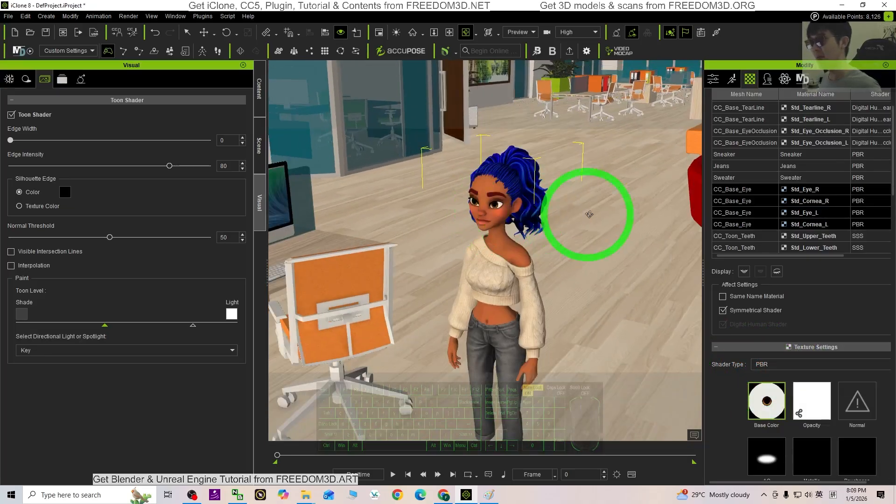
key(x)
mouse_move(558, 264)
mouse_down()
mouse_move(614, 278)
mouse_move(498, 229)
mouse_move(292, 260)
mouse_move(774, 260)
mouse_move(483, 202)
mouse_move(426, 224)
mouse_move(506, 270)
mouse_move(552, 253)
mouse_up()
key(c)
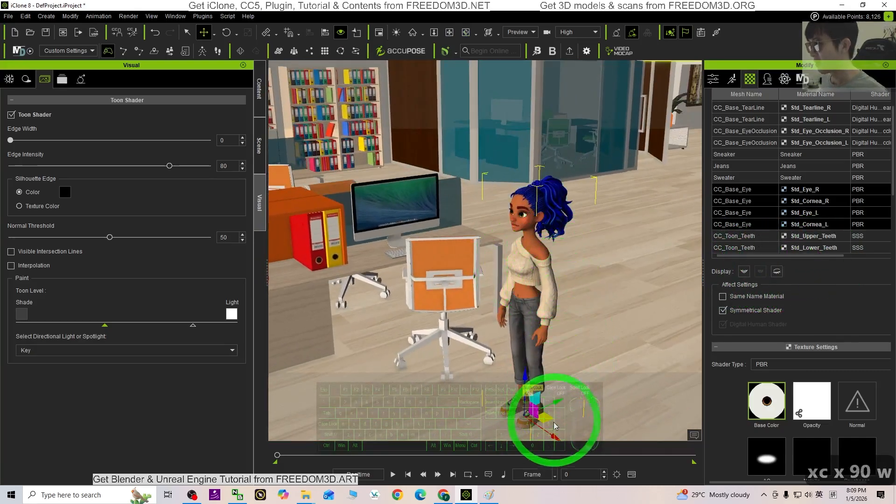
key(c)
drag(536, 380, 548, 273)
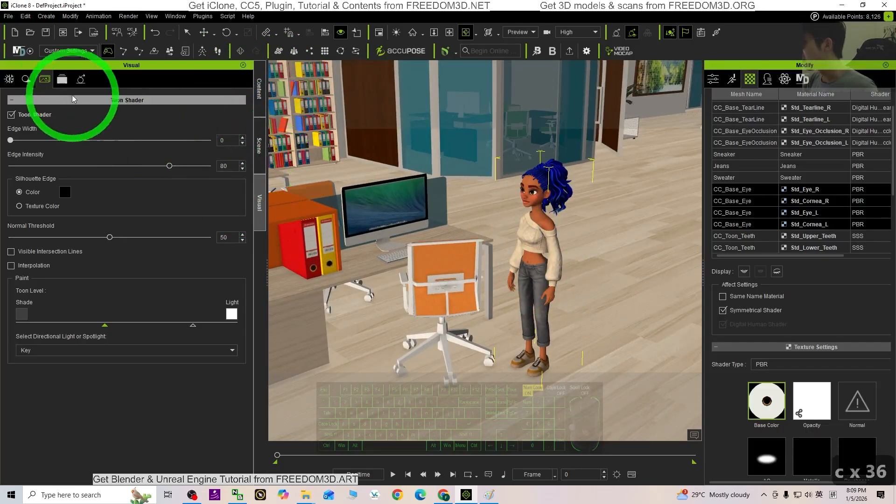
Step: Raise the strength of the scene's image-based lighting to 17
click(9, 79)
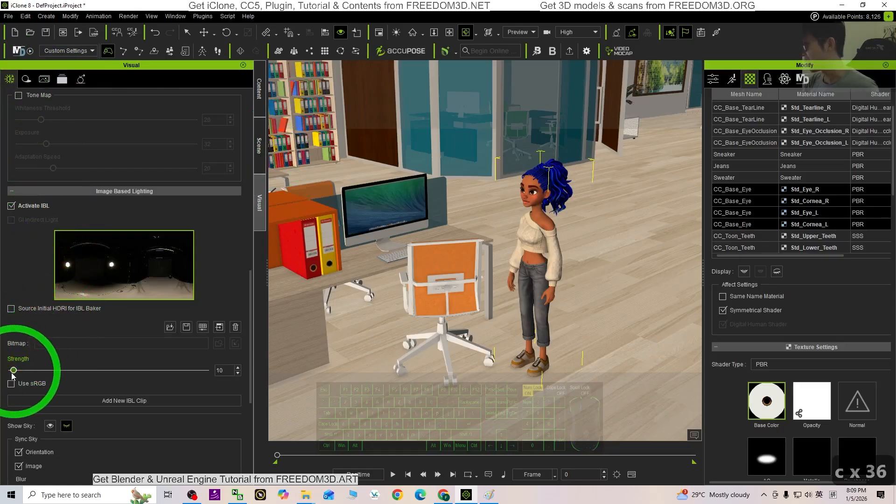
mouse_move(21, 373)
mouse_down()
mouse_move(33, 370)
mouse_move(14, 376)
mouse_up()
drag(16, 377, 18, 380)
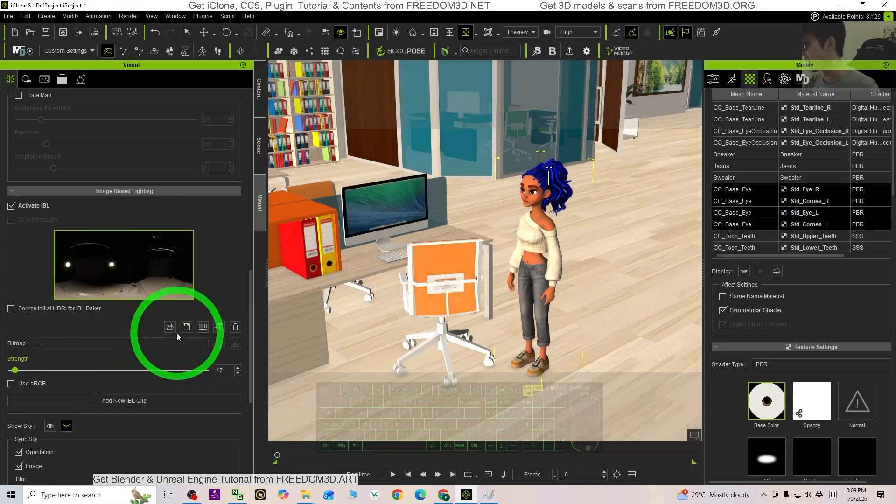
Step: Try an X rotation of 180 for the image-based lighting, and undo the change
scroll(150, 252, down, 5)
scroll(162, 270, down, 2)
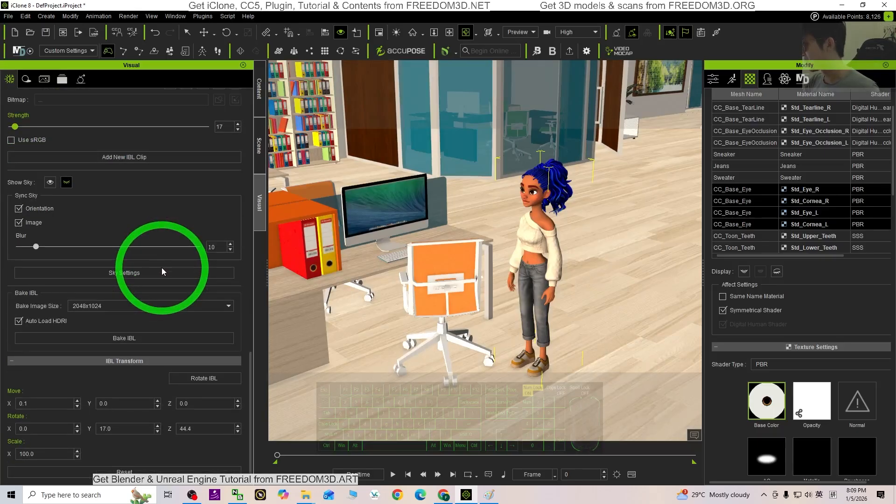
click(41, 430)
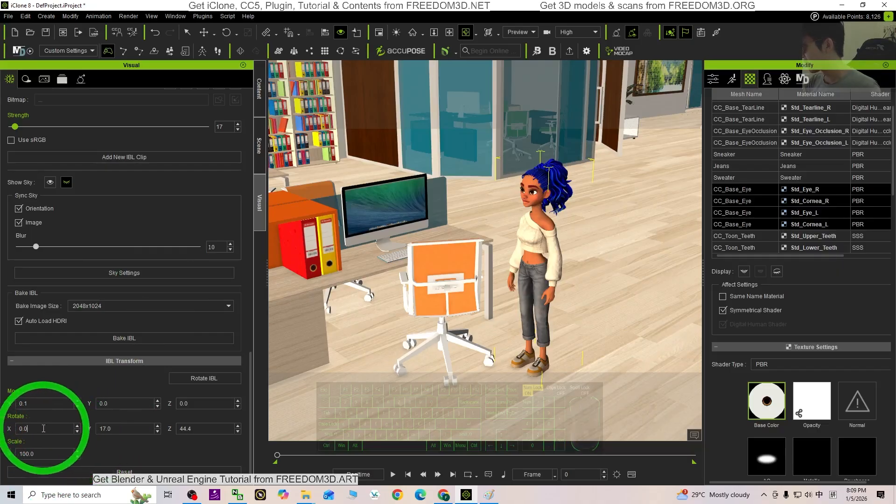
drag(42, 429, 0, 426)
text(180)
key(Return)
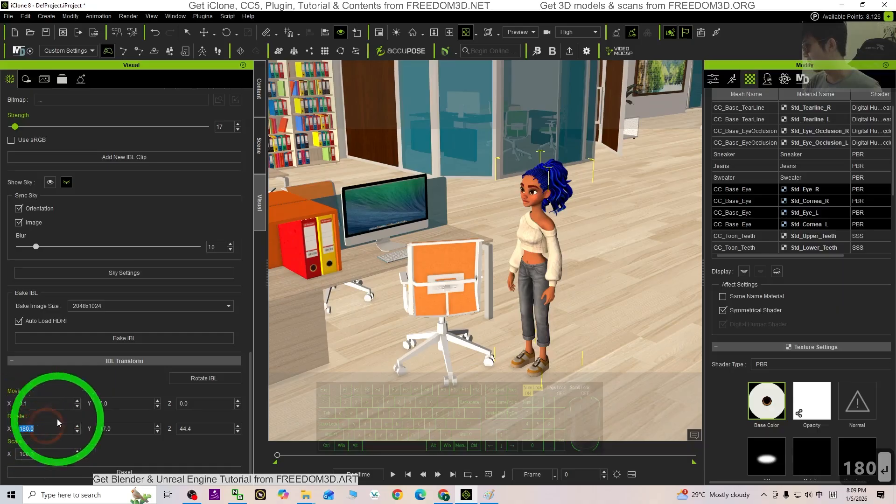
click(156, 37)
scroll(600, 276, up, 2)
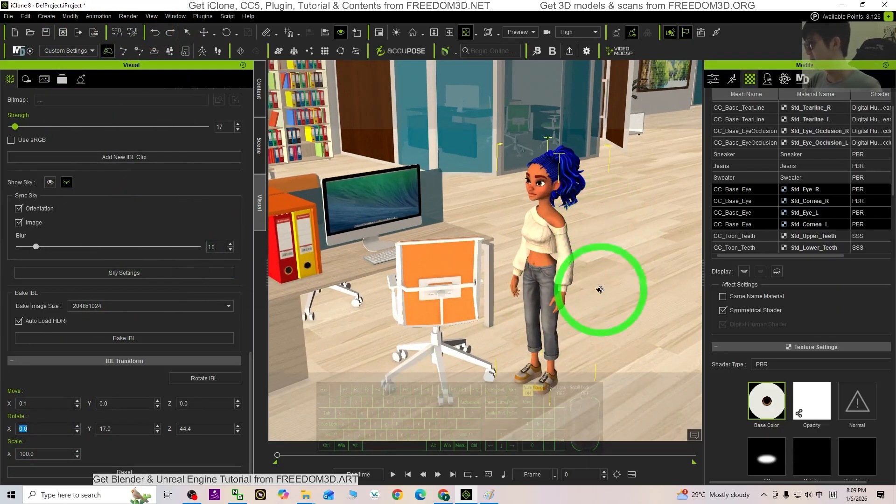
Step: Set the image-based lighting's Z rotation to 44.6 and check the lit character from several angles
click(194, 429)
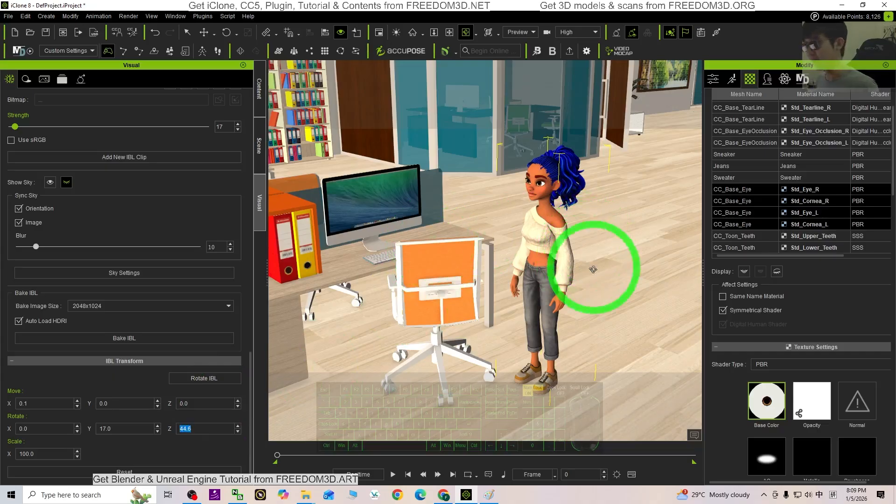
click(593, 295)
key(c)
drag(593, 295, 555, 295)
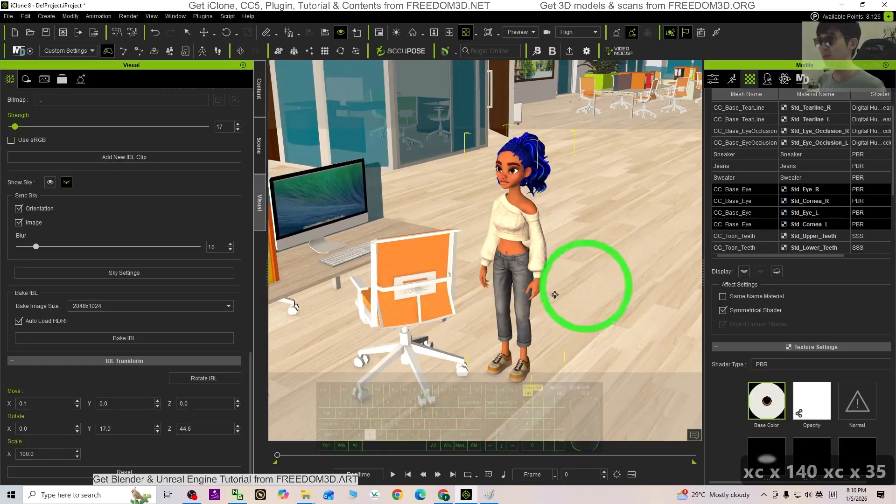
drag(569, 355, 563, 321)
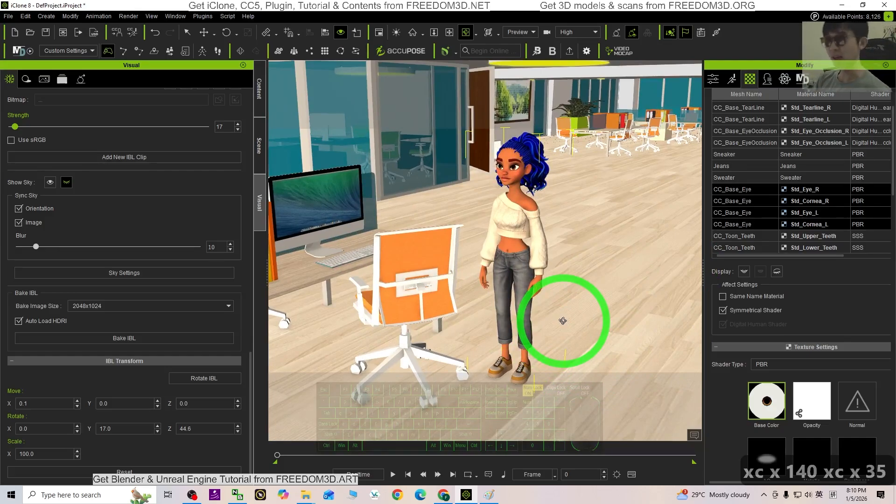
drag(484, 205, 508, 270)
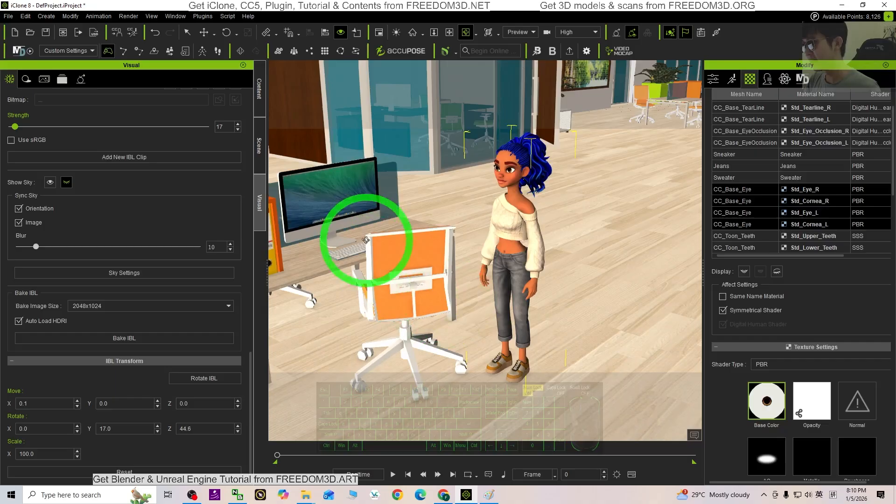
Step: Select the office set and inspect the whole building's exterior, including its roof and glass walls
click(404, 194)
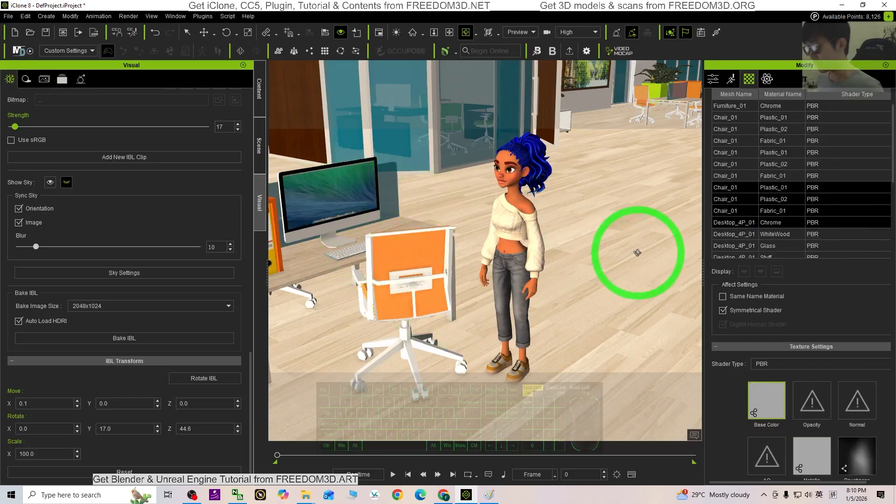
drag(638, 253, 647, 275)
key(c)
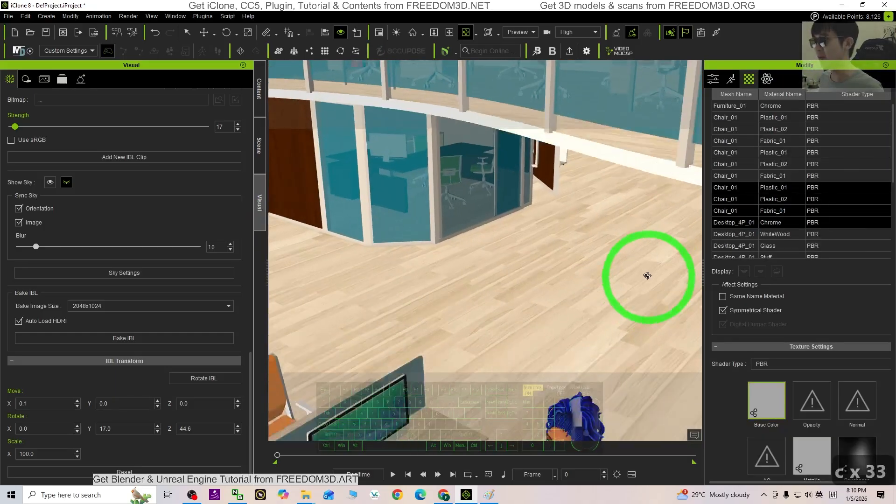
scroll(648, 276, down, 3)
shift+scroll(568, 276, down, 8)
key(x)
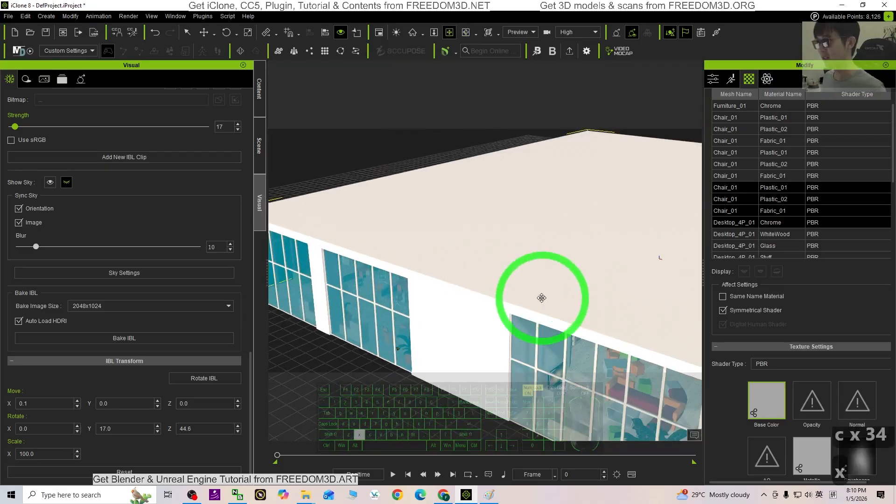
drag(541, 298, 582, 215)
key(c)
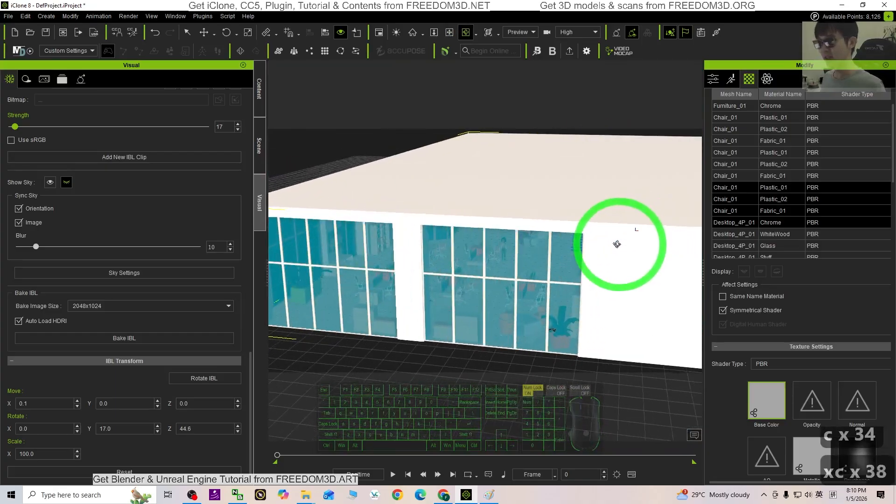
Step: Examine the character beside the orange office chair inside the lit office from several angles and distances
shift+scroll(582, 214, up, 8)
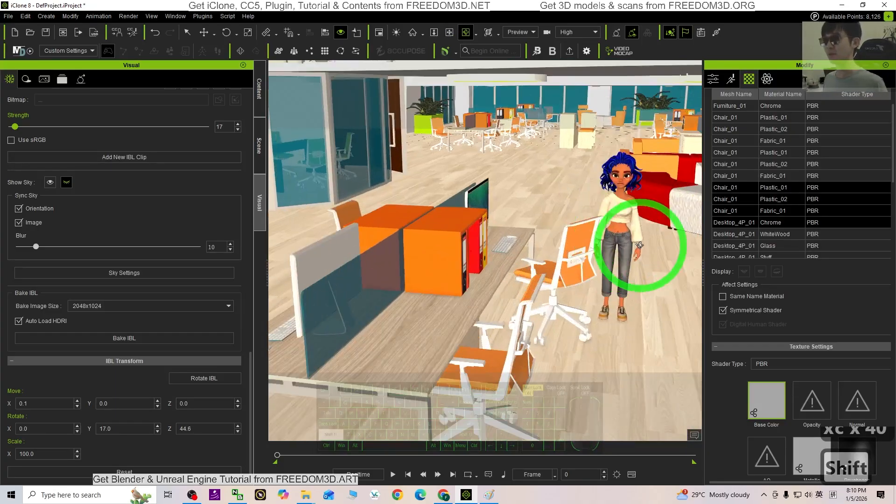
key(x)
drag(640, 248, 478, 300)
key(c)
key(x)
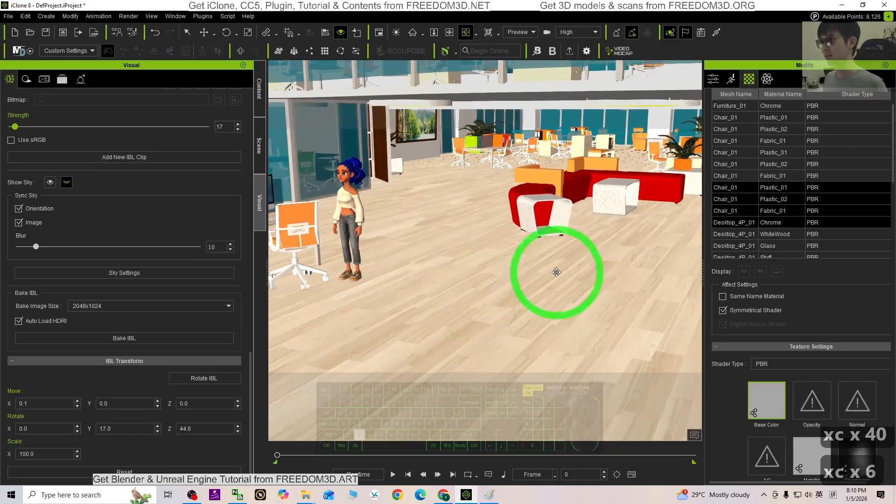
key(x)
drag(556, 272, 599, 259)
scroll(588, 277, up, 6)
scroll(602, 279, down, 2)
key(x)
key(c)
drag(600, 259, 587, 276)
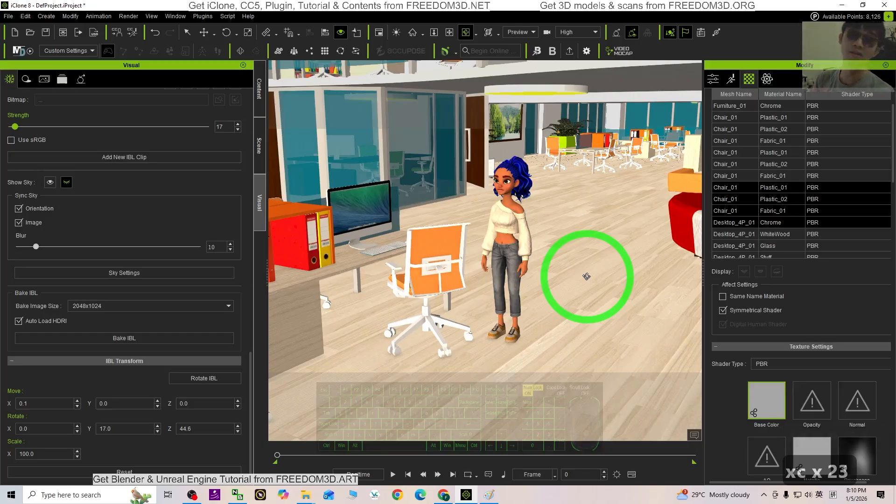
drag(587, 276, 583, 244)
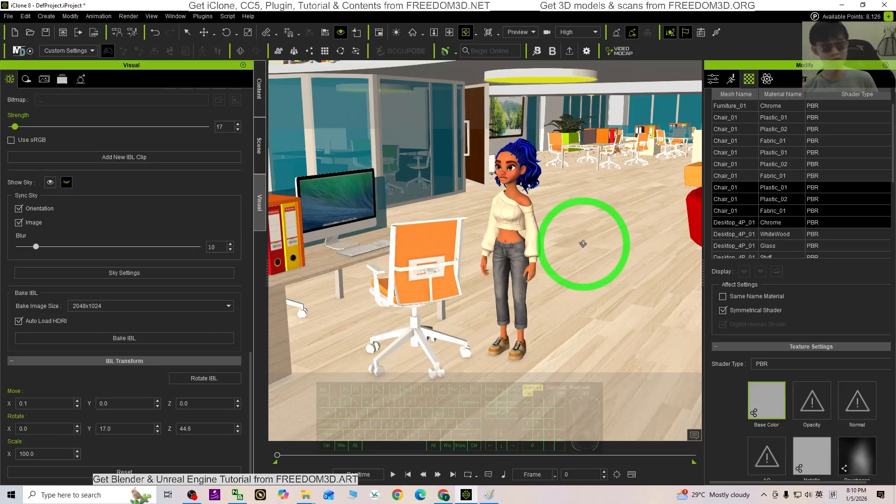
drag(540, 250, 578, 263)
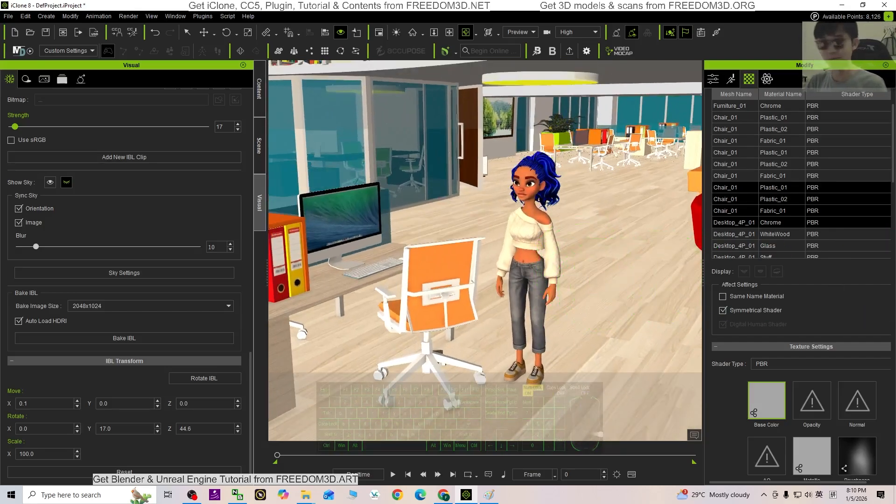